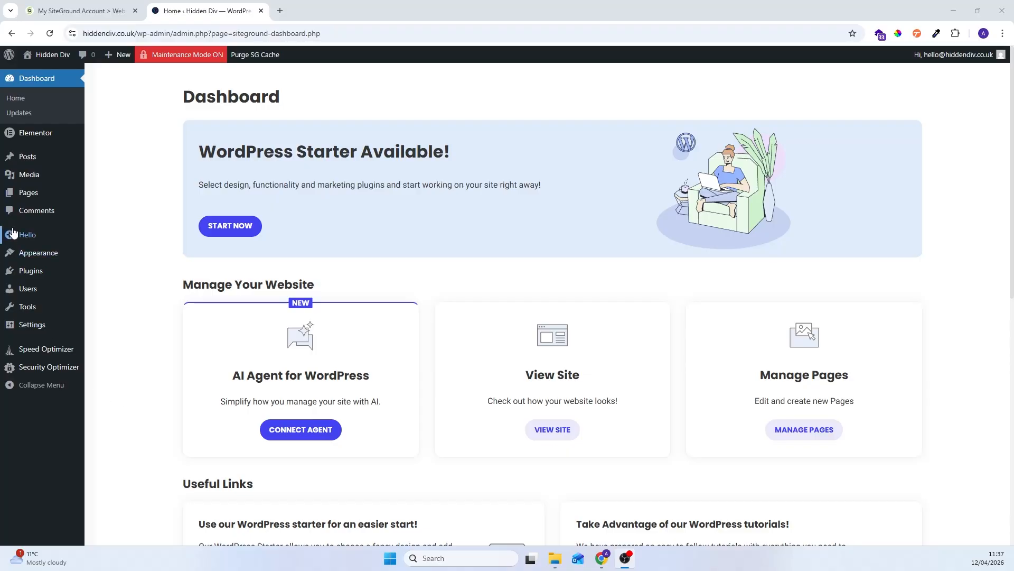
# Start a blank Error 404 template in the Theme Builder, dismissing the block library without inserting a design.
pyautogui.moveTo(42, 253)
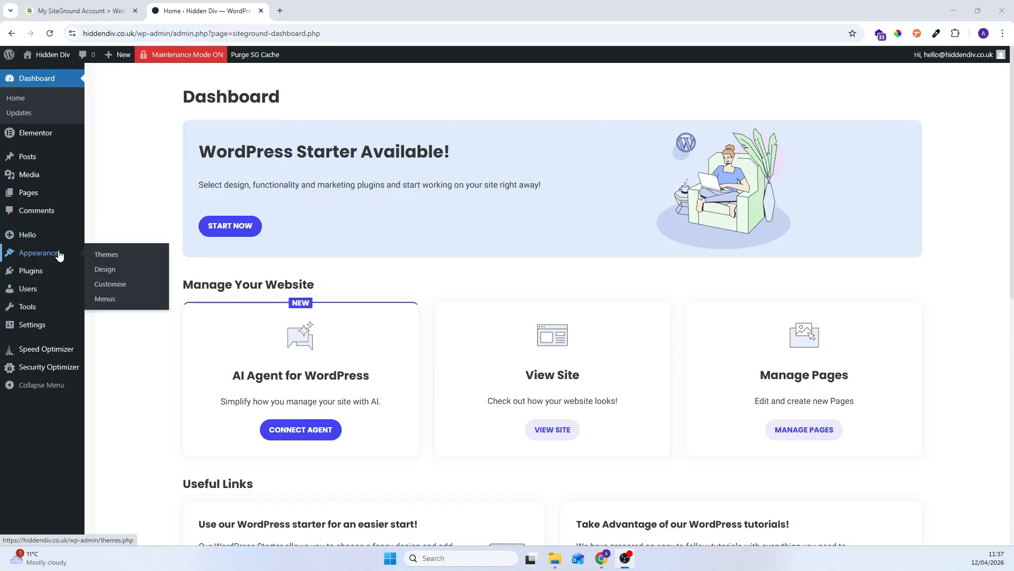
pyautogui.moveTo(31, 236)
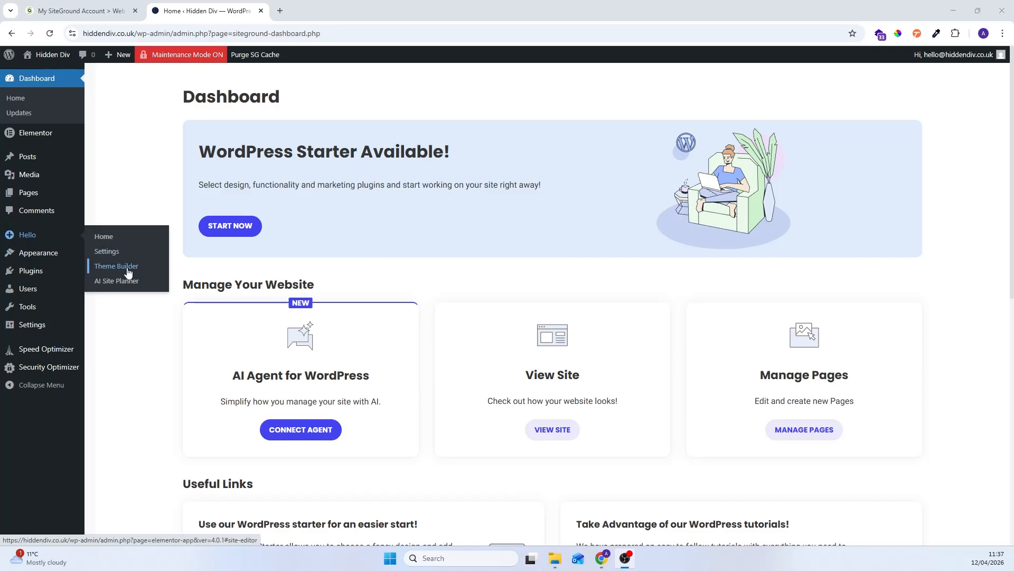
pyautogui.click(129, 268)
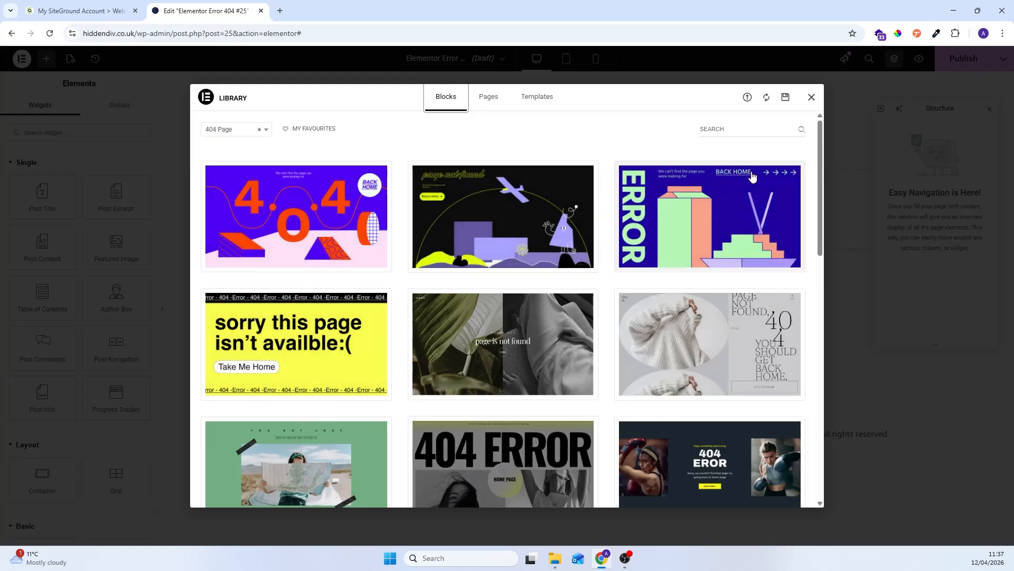
pyautogui.click(812, 98)
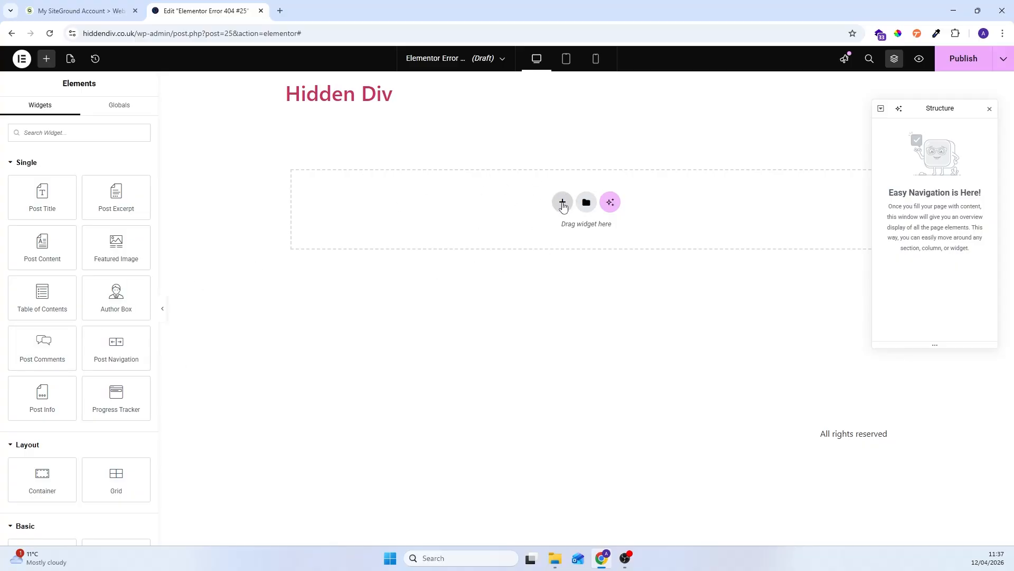
# Add a Flexbox container with the single-column, downward-direction structure to the 404 template.
pyautogui.click(562, 204)
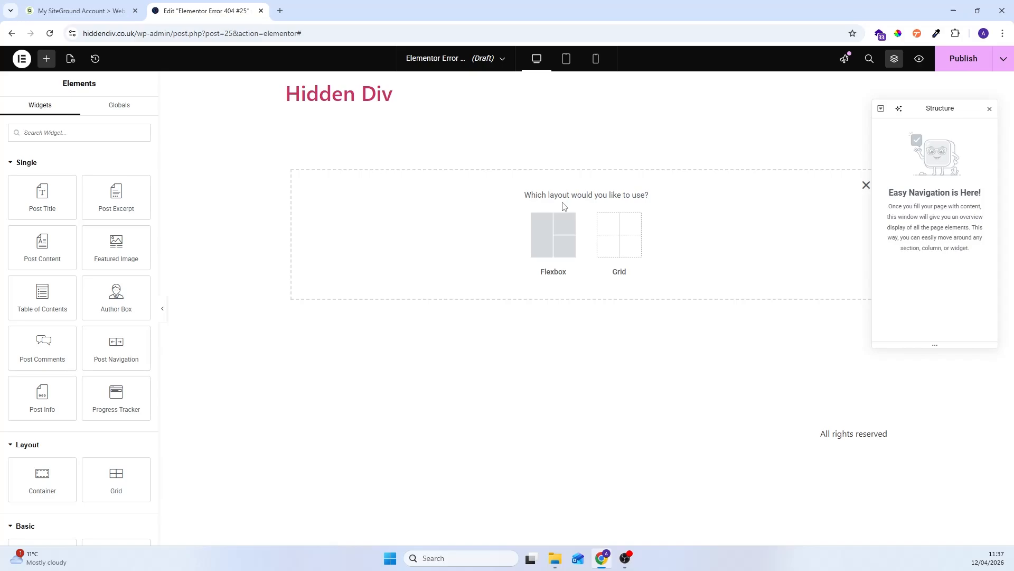
pyautogui.click(550, 236)
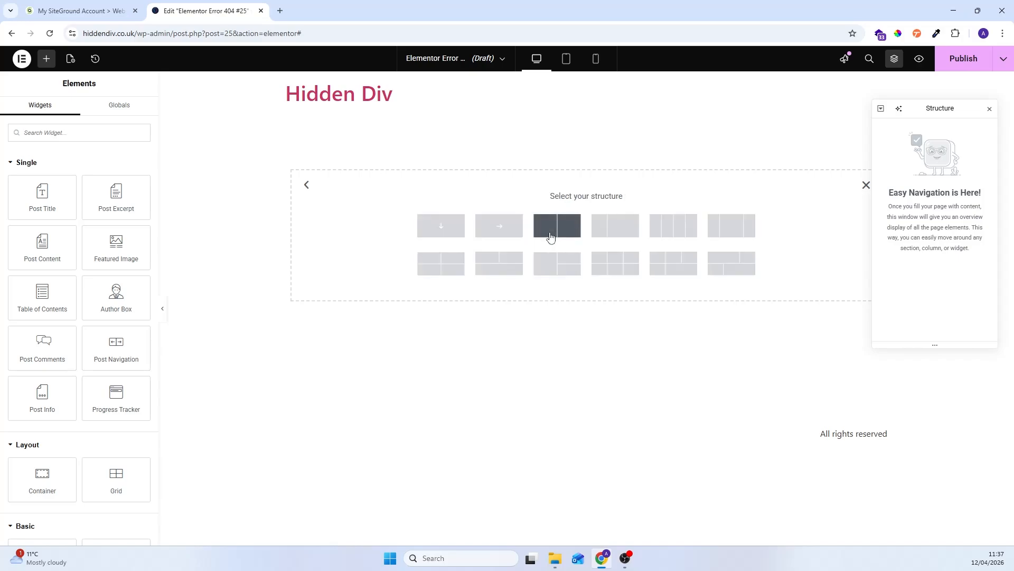
pyautogui.click(447, 232)
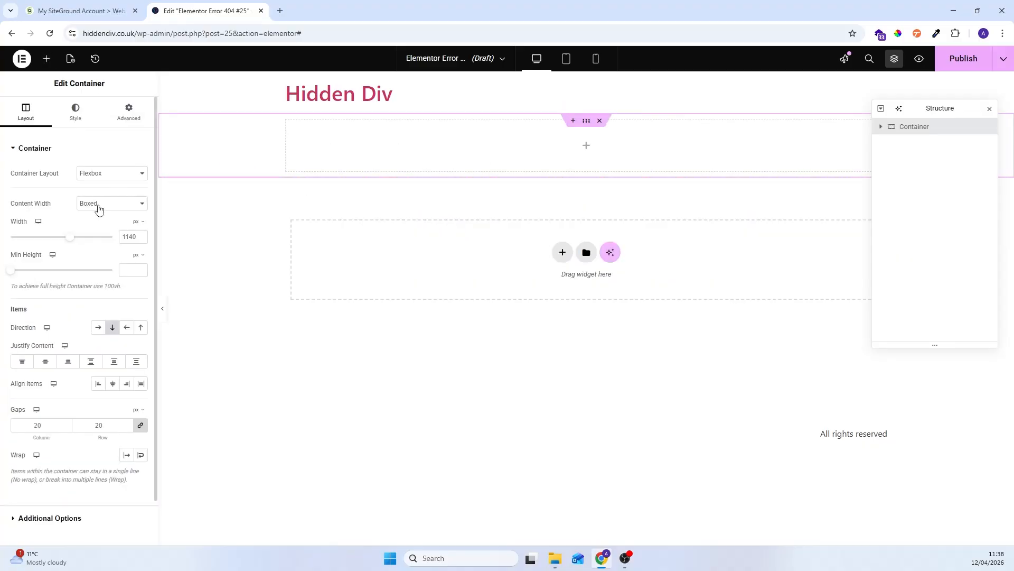
# Set the container's content width to Full Width and its minimum height to 100 vh.
pyautogui.click(120, 205)
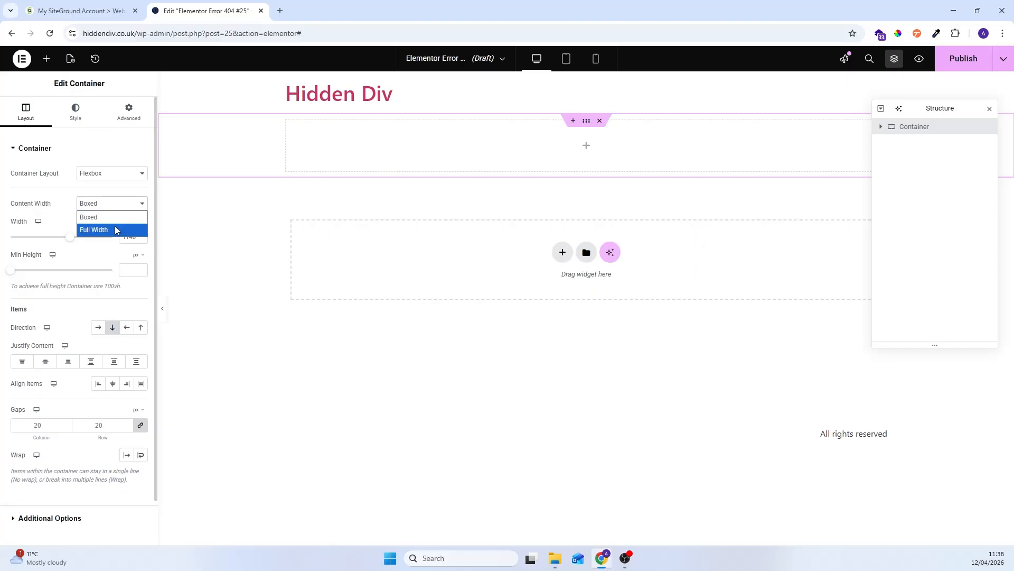
pyautogui.click(115, 229)
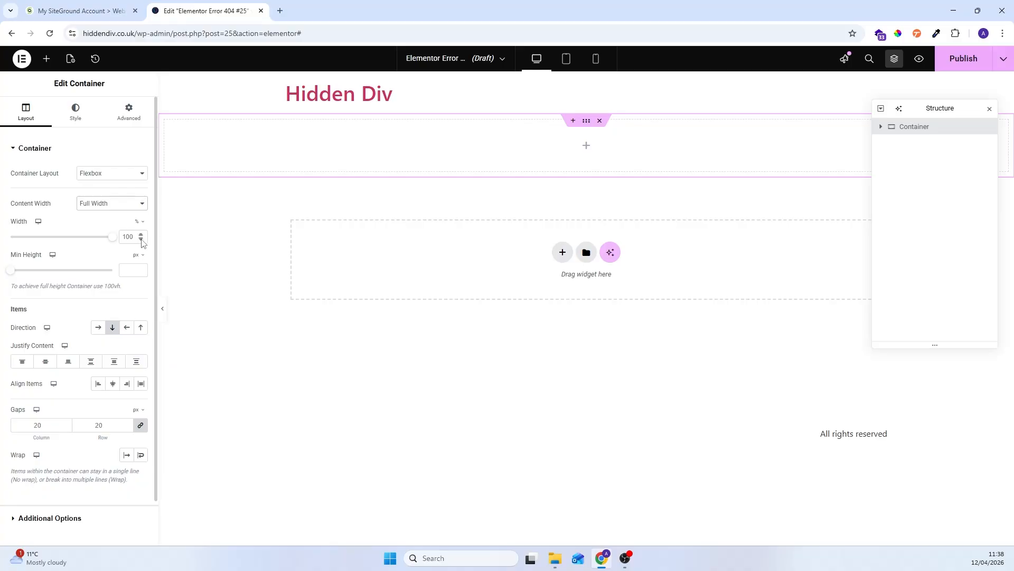
pyautogui.click(136, 255)
pyautogui.click(136, 303)
pyautogui.click(125, 268)
pyautogui.write('100')
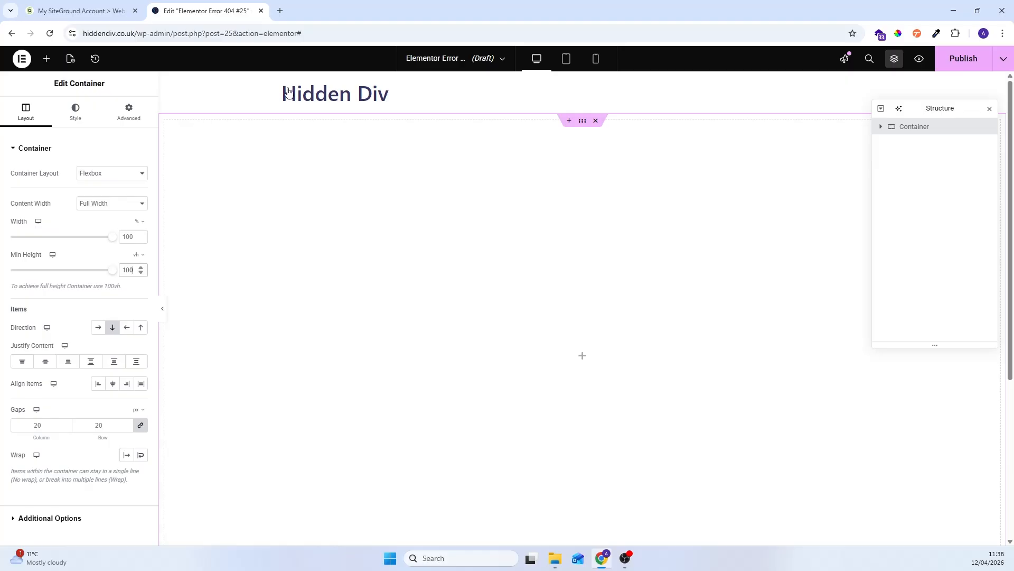
# Set the 404 template's page layout to Elementor Canvas.
pyautogui.click(73, 60)
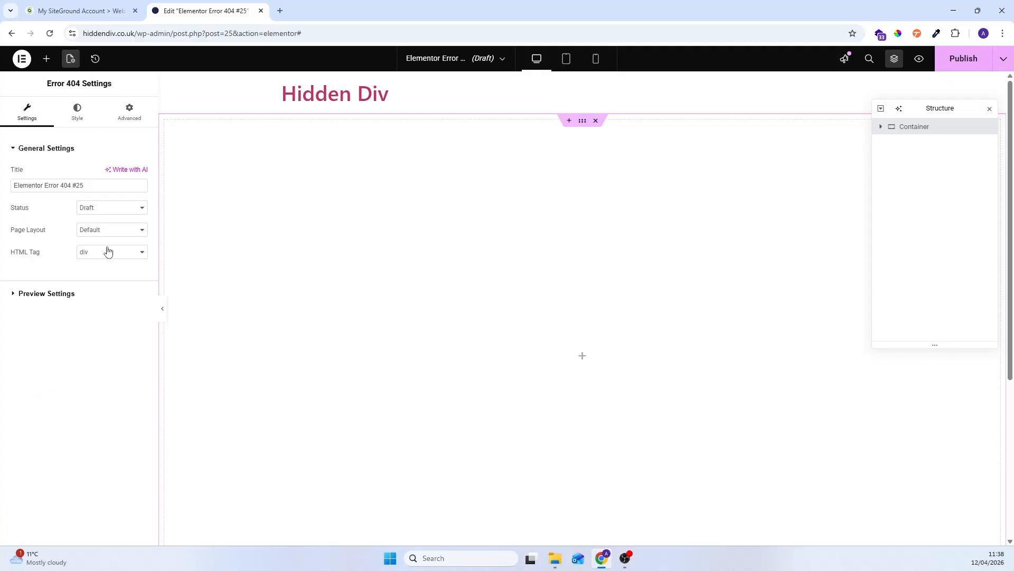
pyautogui.click(102, 231)
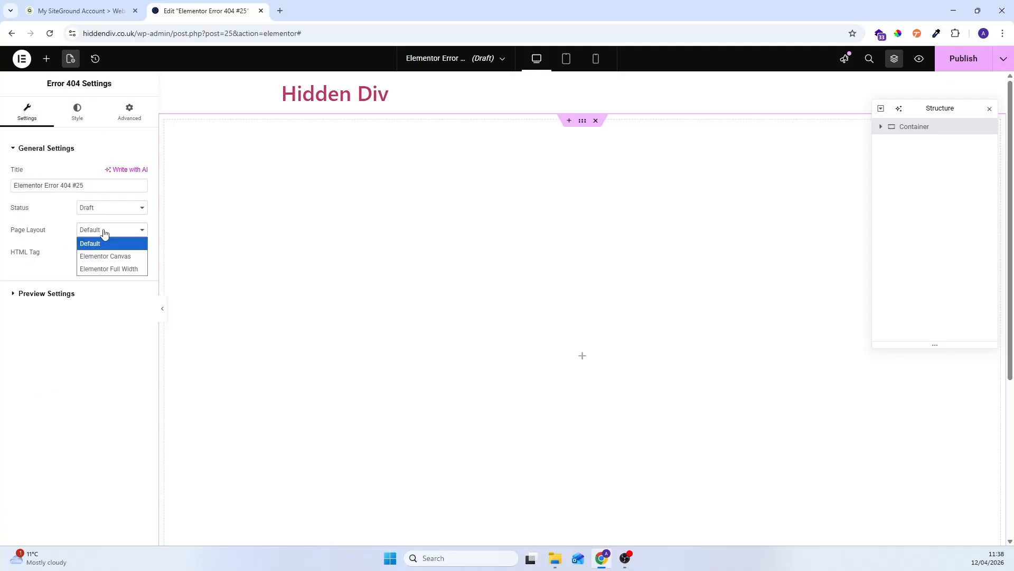
pyautogui.click(108, 257)
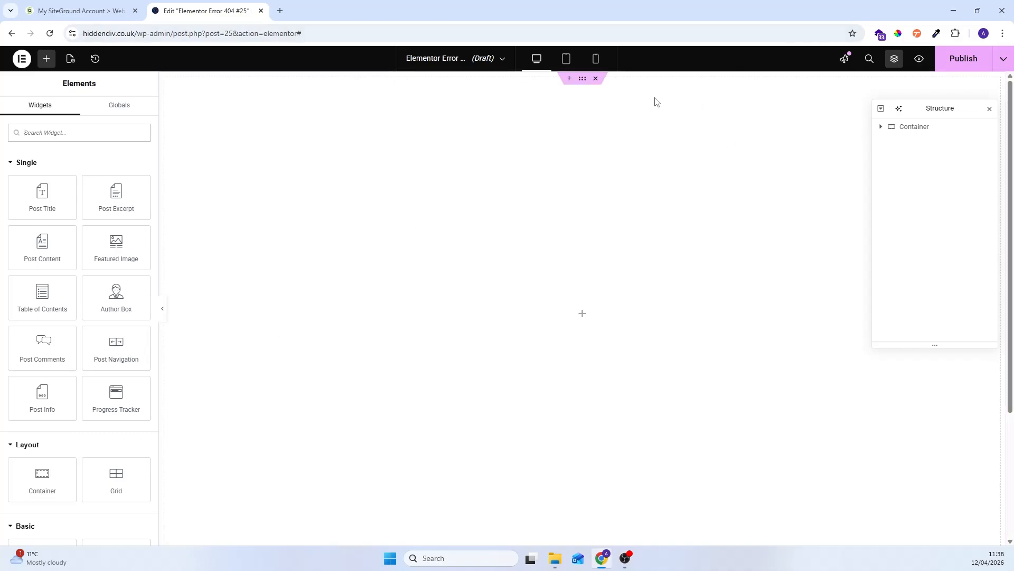
# Give the container a Classic background in dark grey #1A1A1A.
pyautogui.click(583, 79)
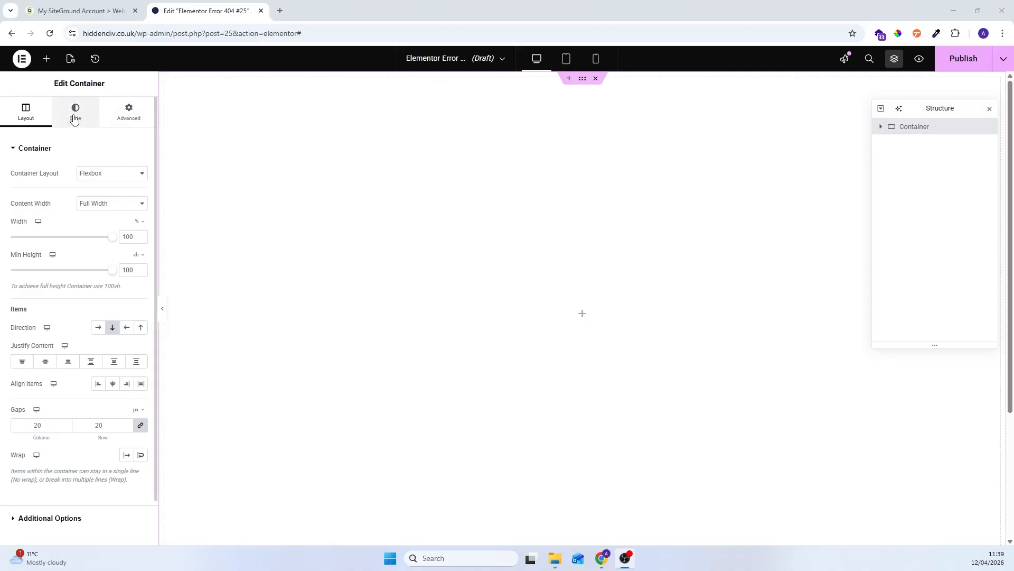
pyautogui.click(74, 118)
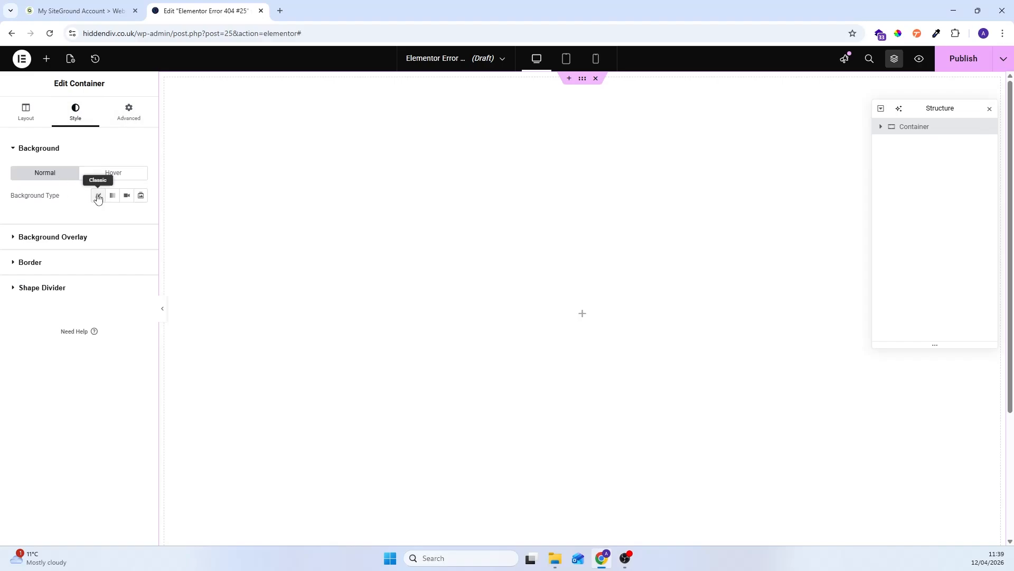
pyautogui.click(98, 196)
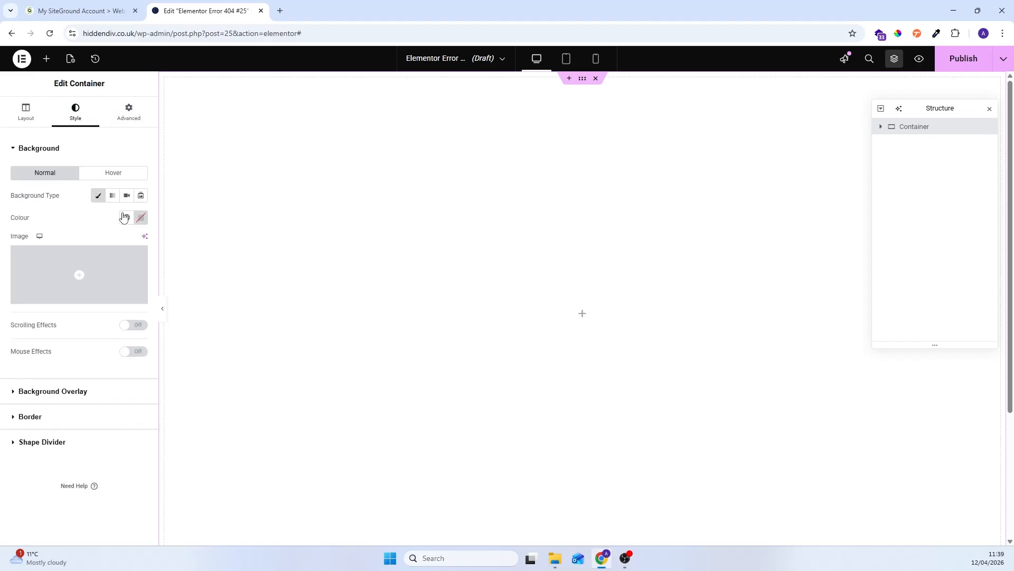
pyautogui.click(141, 217)
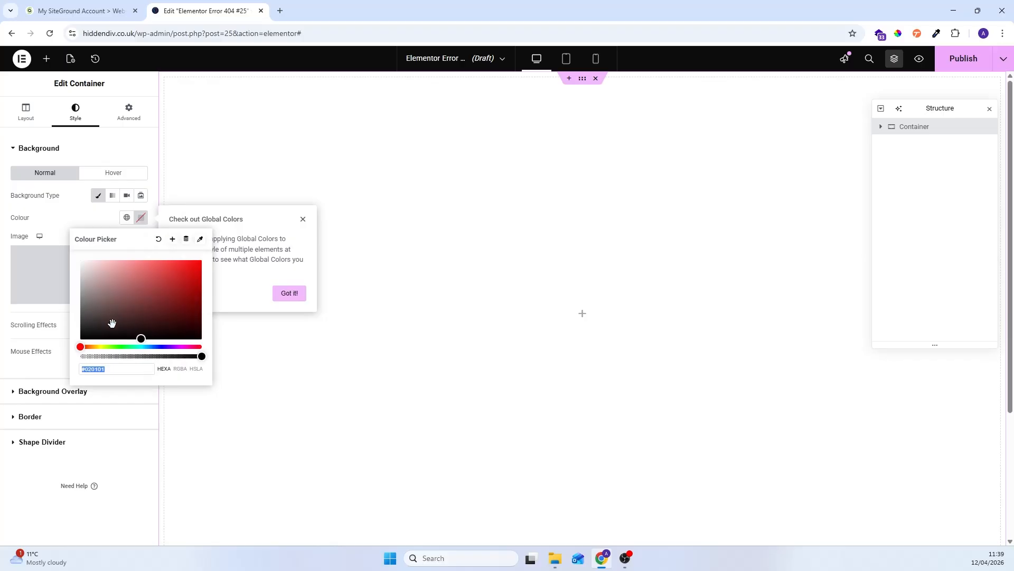
pyautogui.moveTo(109, 324); pyautogui.dragTo(75, 336)
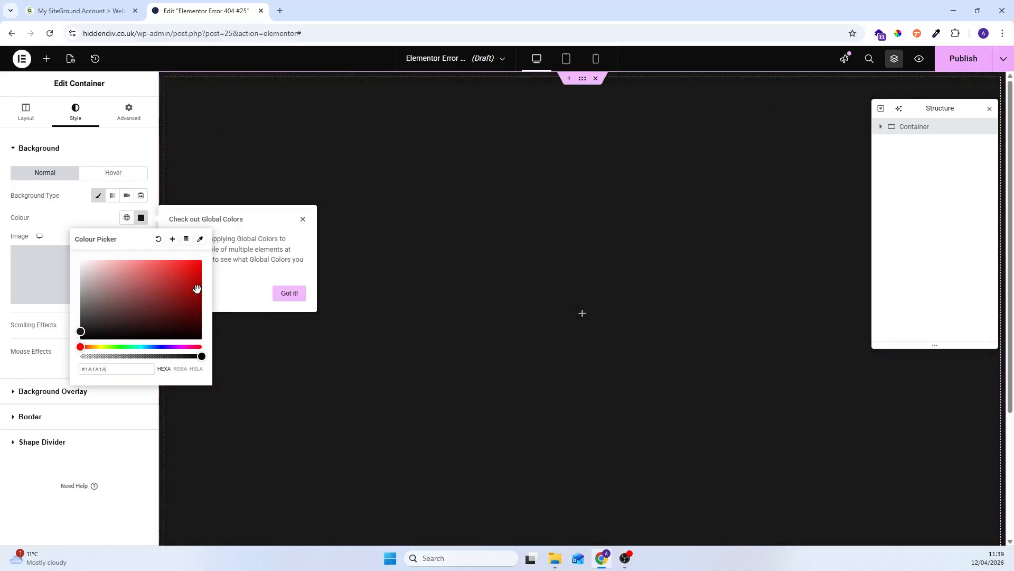
pyautogui.click(18, 148)
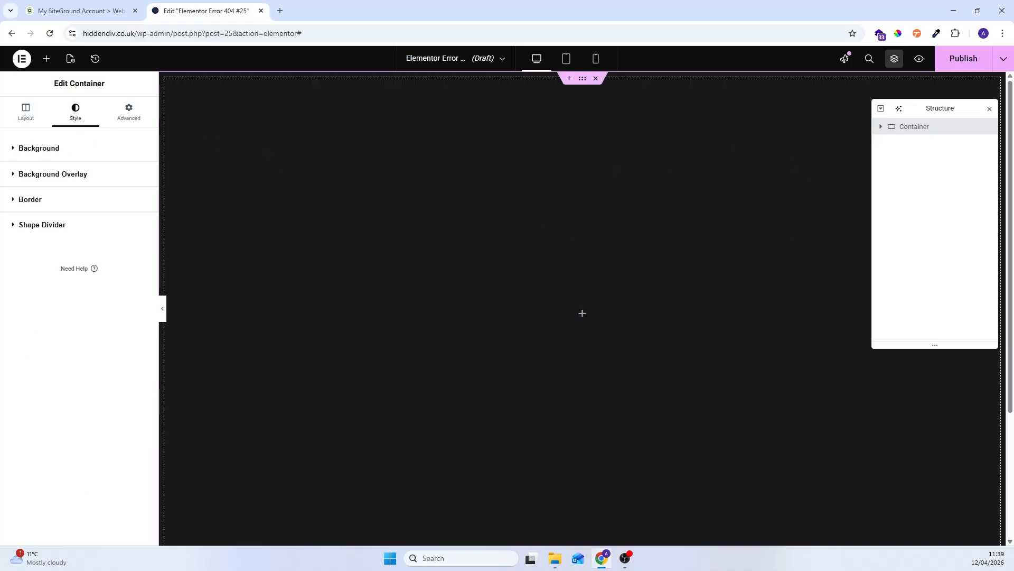
# Find the Image widget and place it inside the dark container.
pyautogui.click(46, 62)
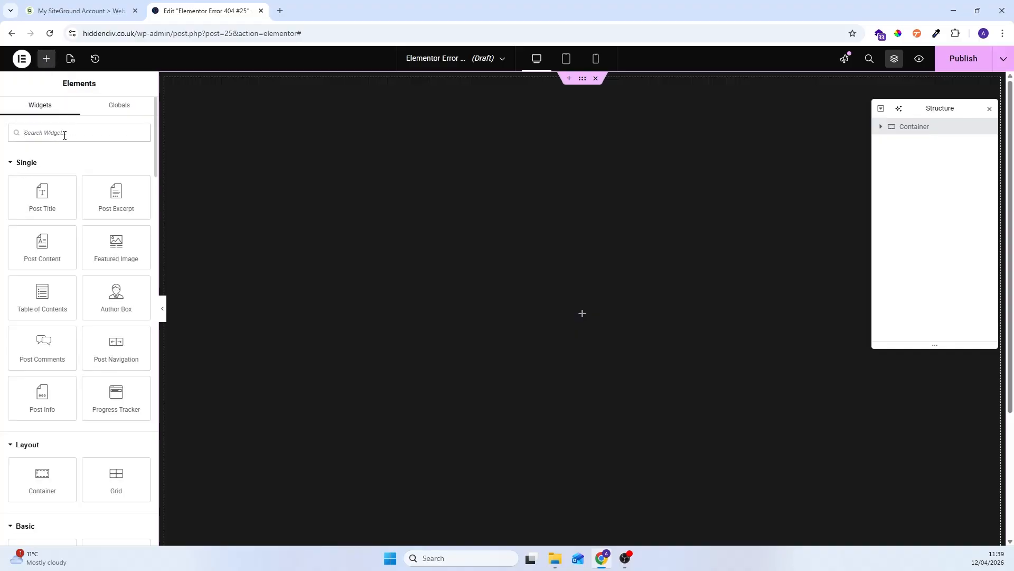
pyautogui.write('image')
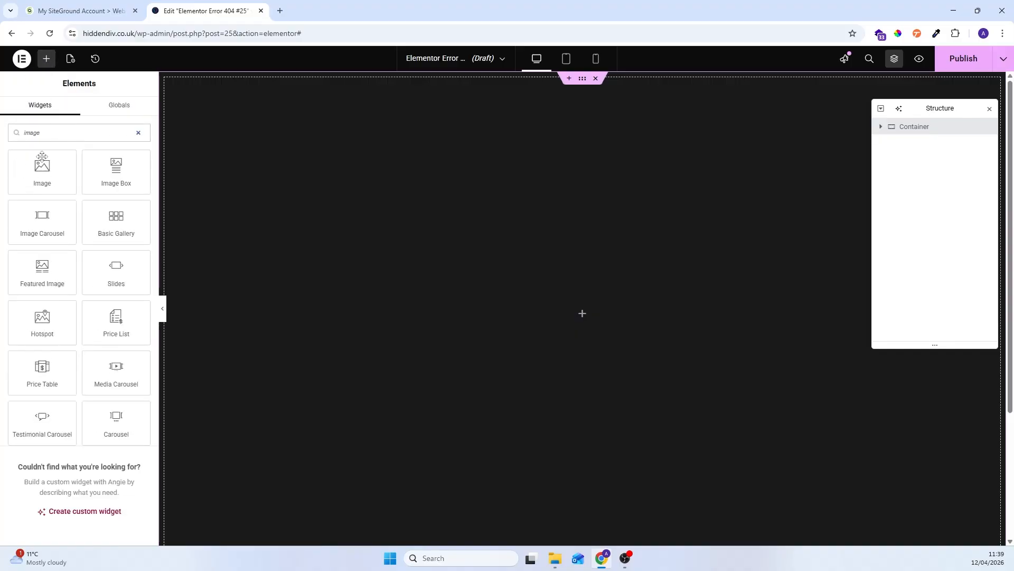
pyautogui.moveTo(42, 156); pyautogui.dragTo(458, 227)
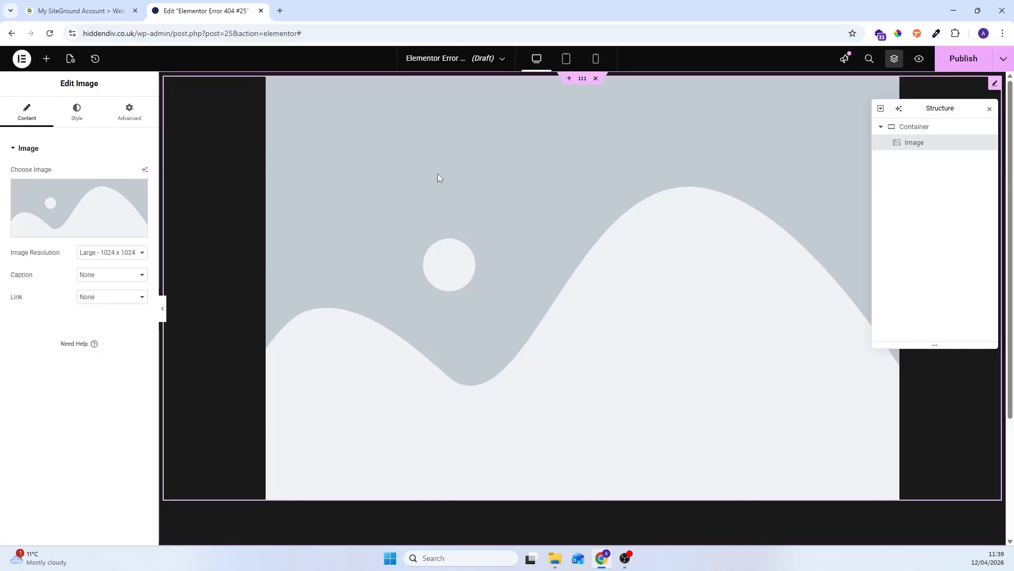
# Fill the image widget with Hidden-Div-Logo-1.png from the media library.
pyautogui.click(82, 208)
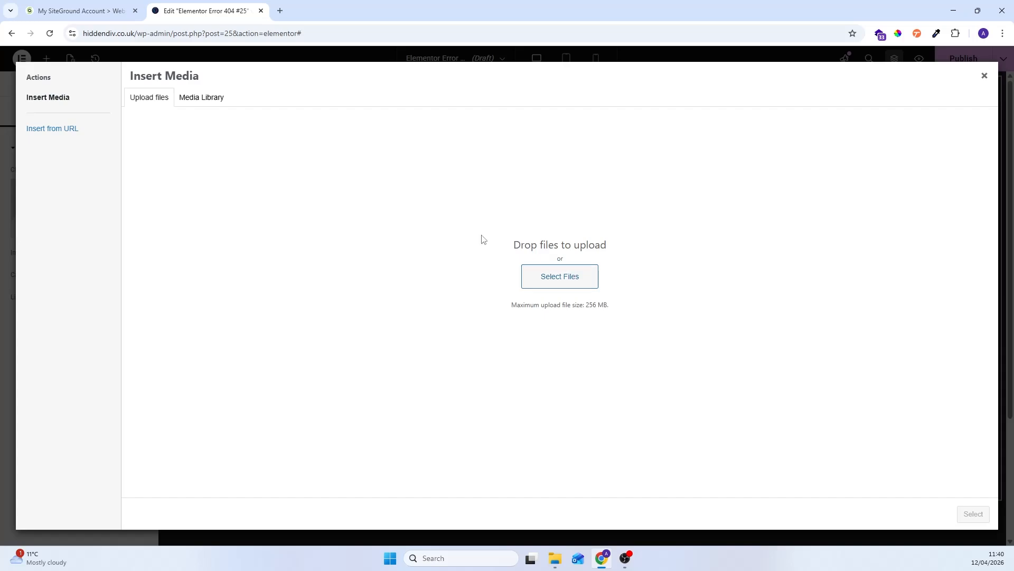
pyautogui.click(219, 100)
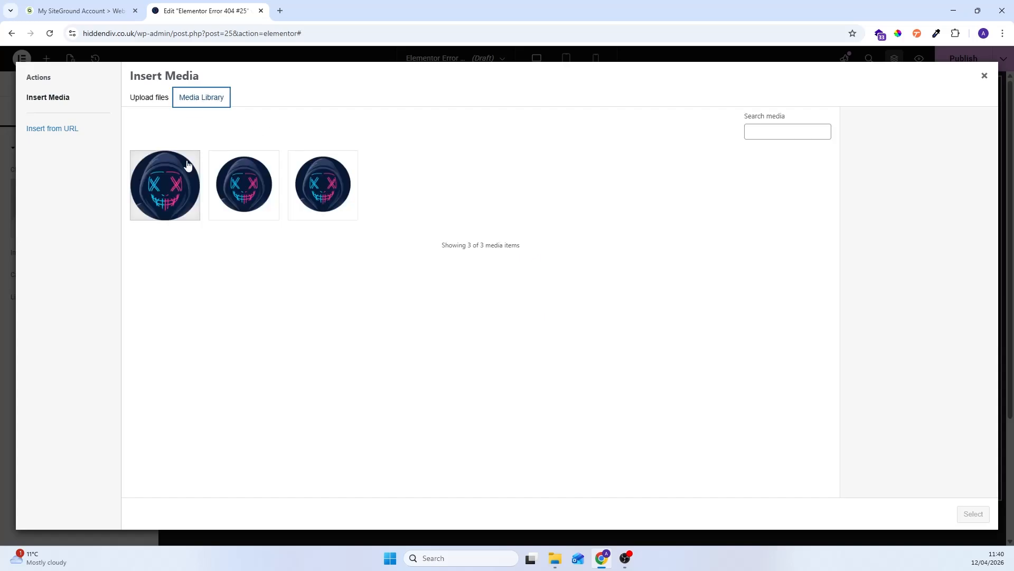
pyautogui.click(166, 188)
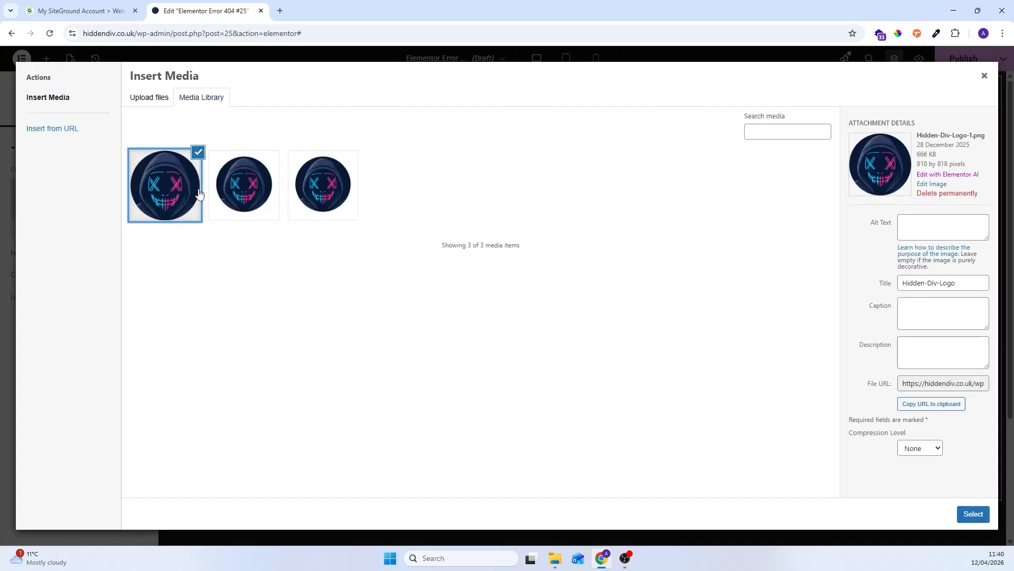
pyautogui.click(974, 514)
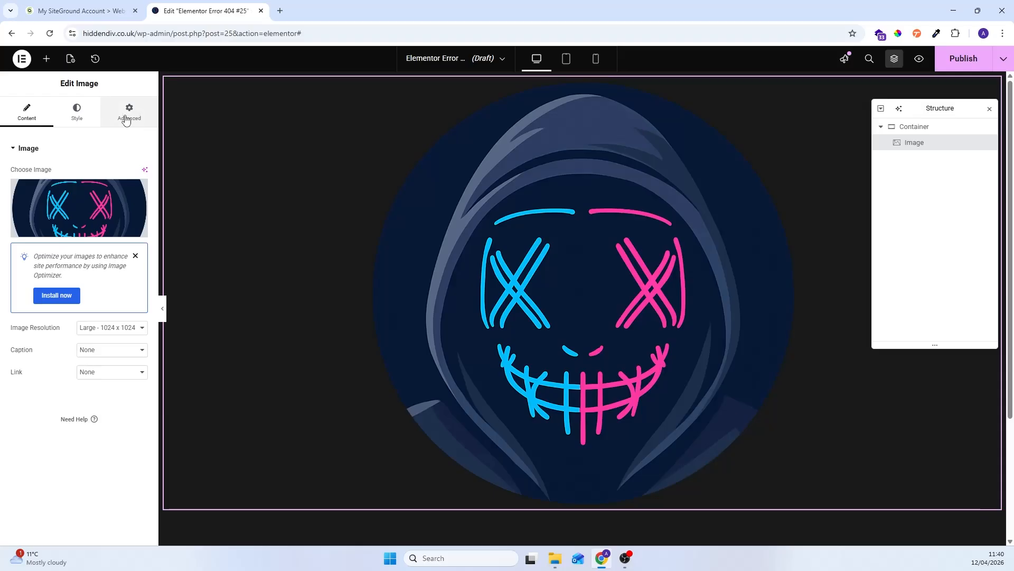
# Give the logo image a custom width of 250 px.
pyautogui.click(80, 118)
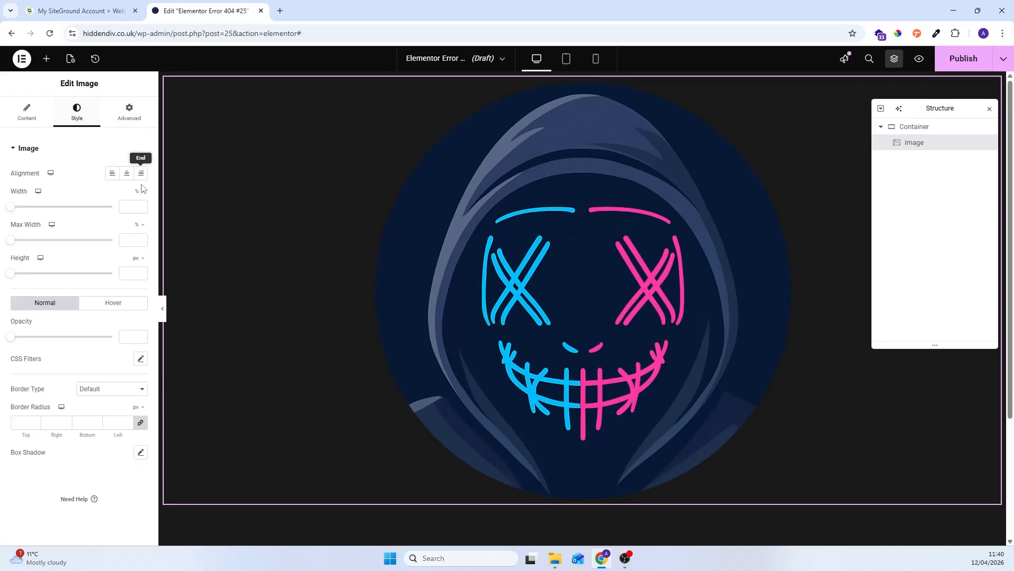
pyautogui.click(130, 119)
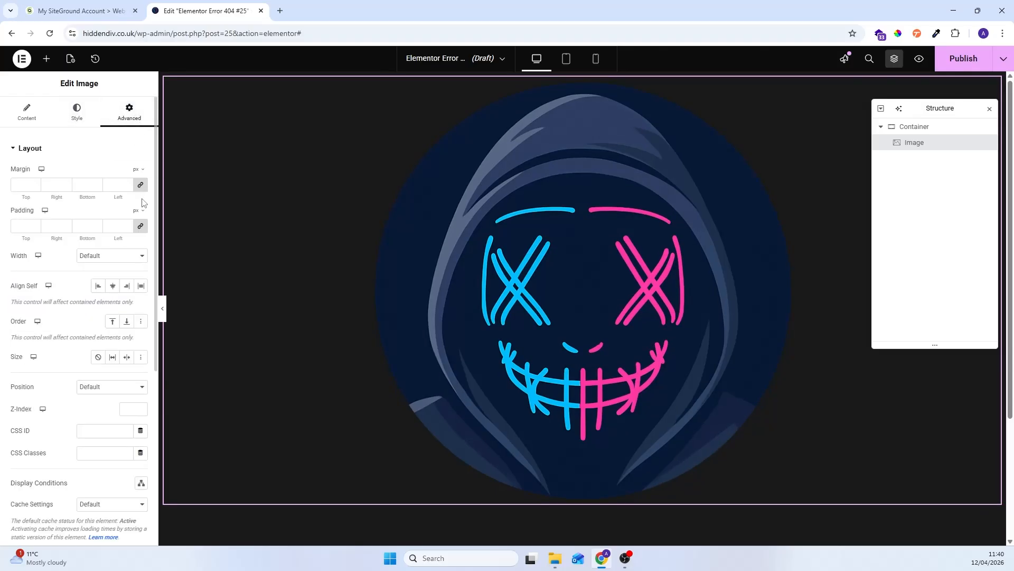
pyautogui.click(127, 256)
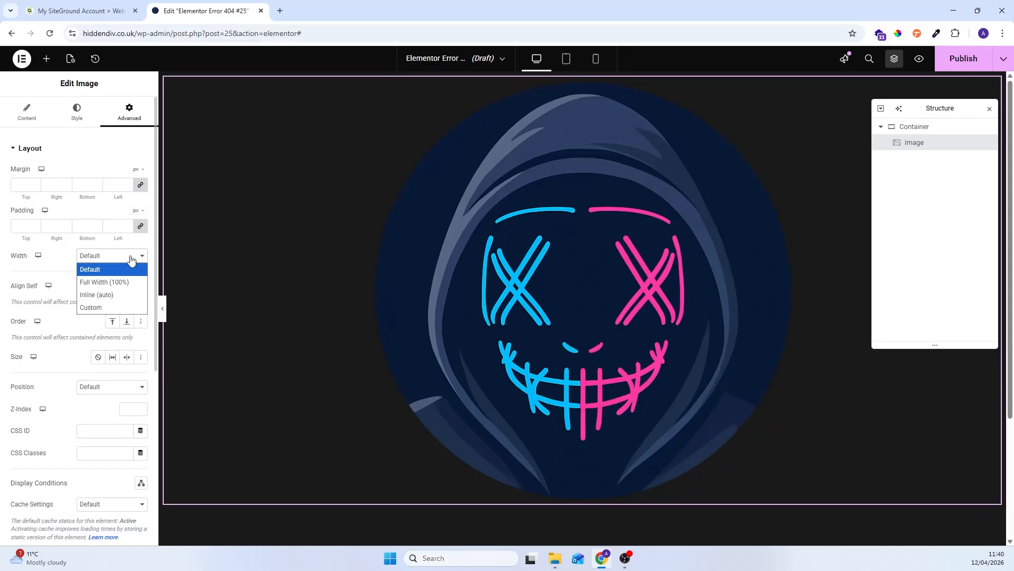
pyautogui.click(111, 308)
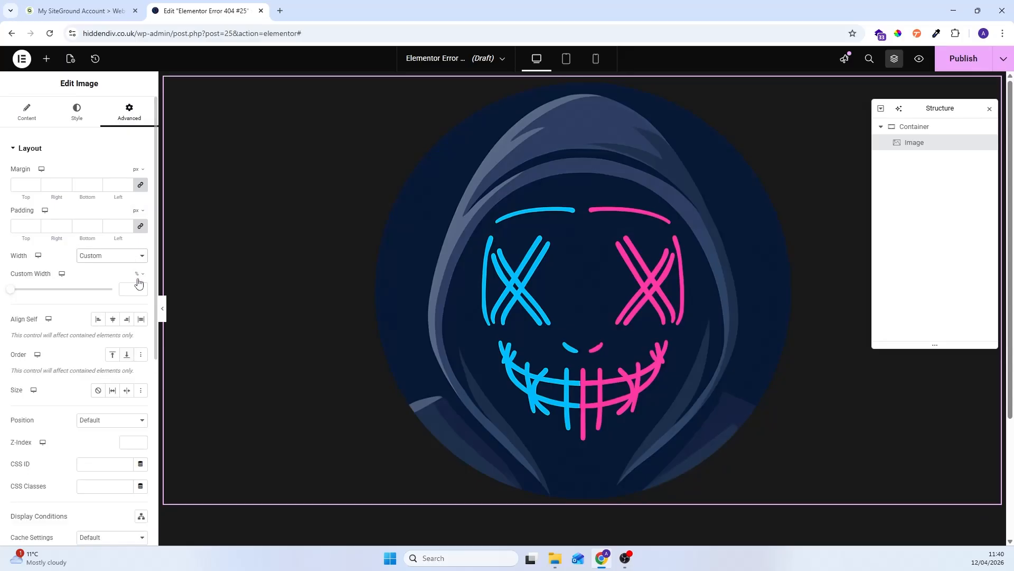
pyautogui.moveTo(145, 283)
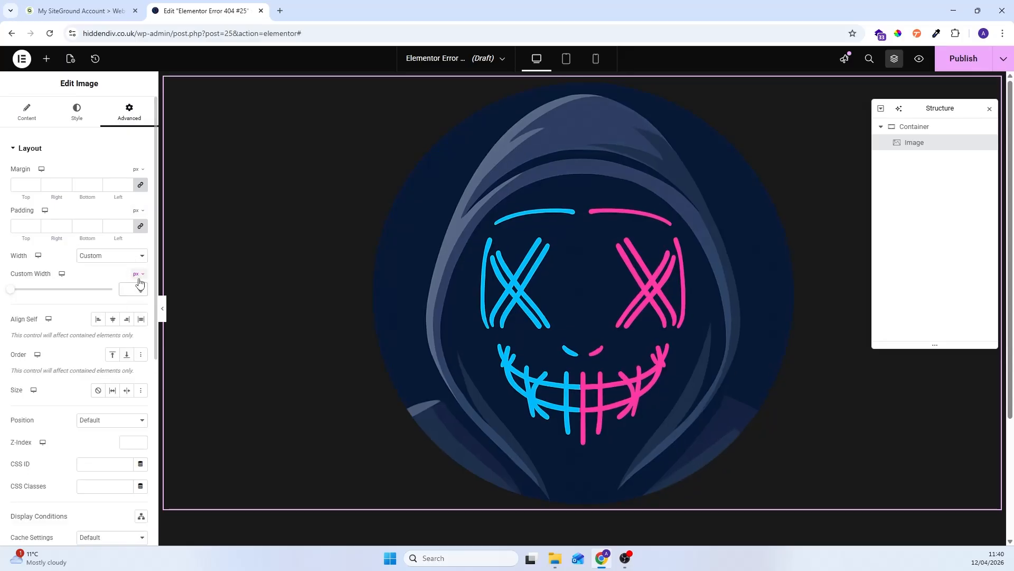
pyautogui.write('250')
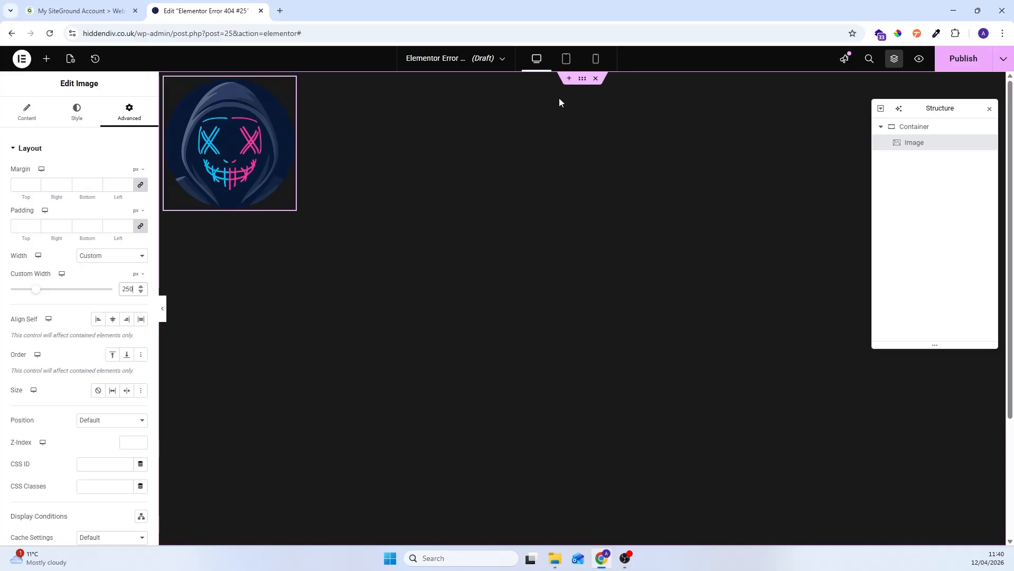
# Set the parent container's Justify Content to Centre so the logo is vertically centred.
pyautogui.click(925, 130)
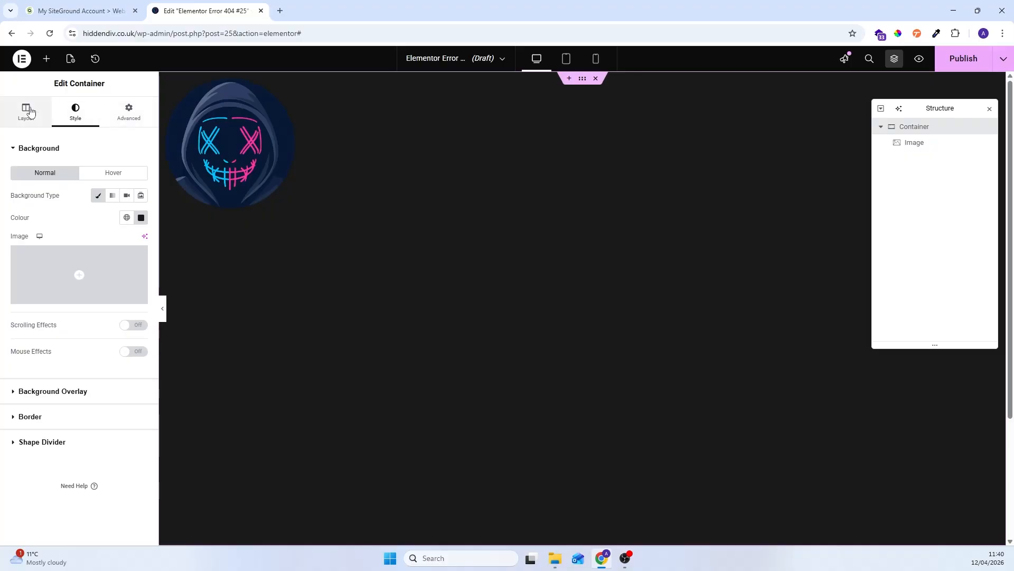
pyautogui.click(26, 112)
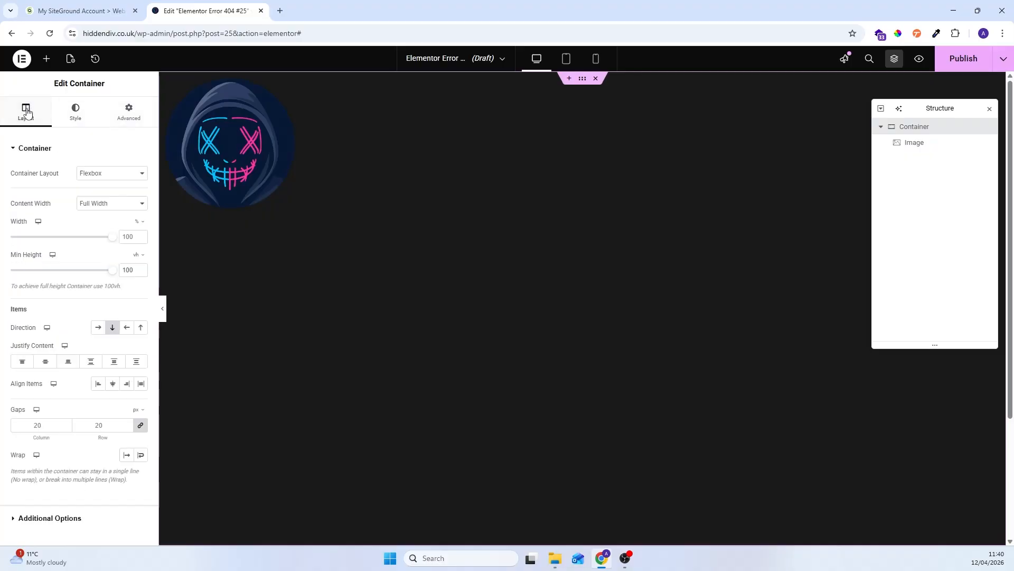
pyautogui.click(45, 364)
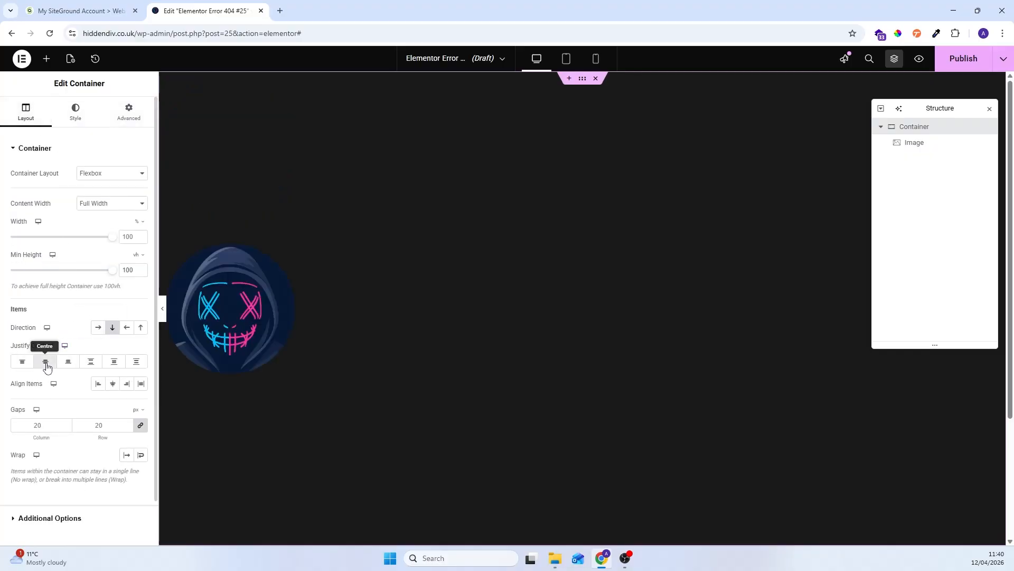
# Set the parent container's Align Items to Centre so the logo is horizontally centred.
pyautogui.click(113, 387)
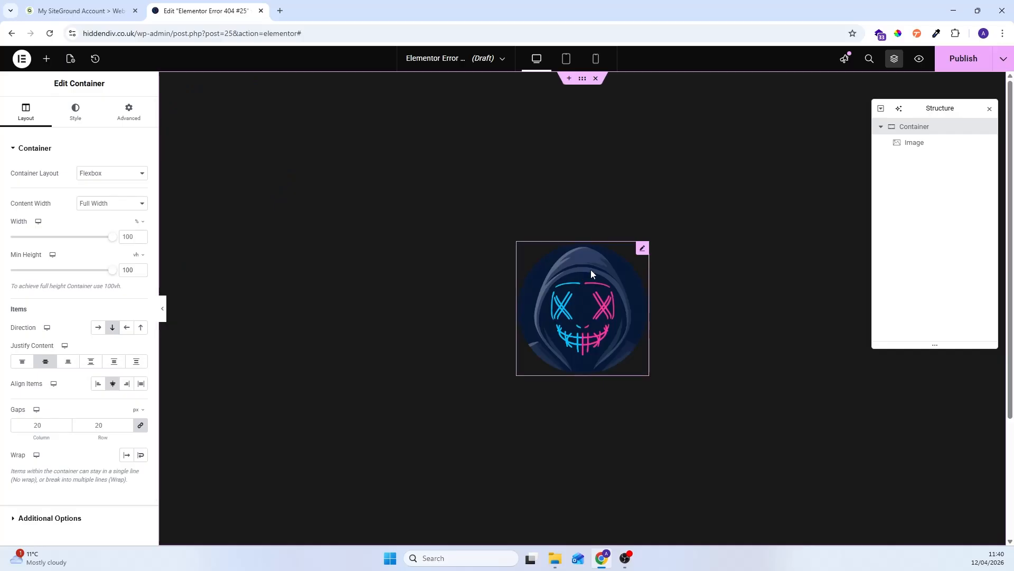
pyautogui.click(643, 247)
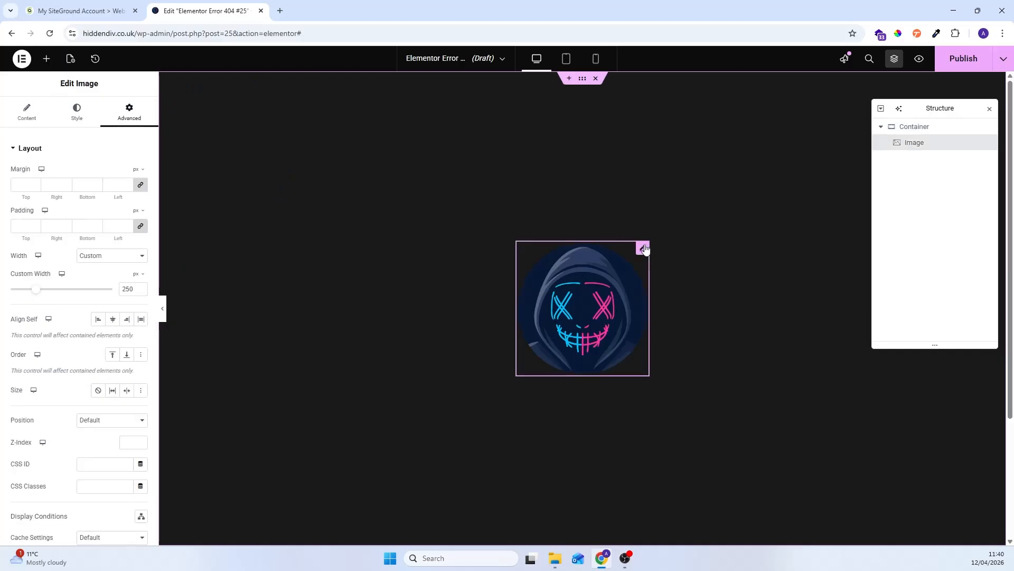
pyautogui.click(33, 108)
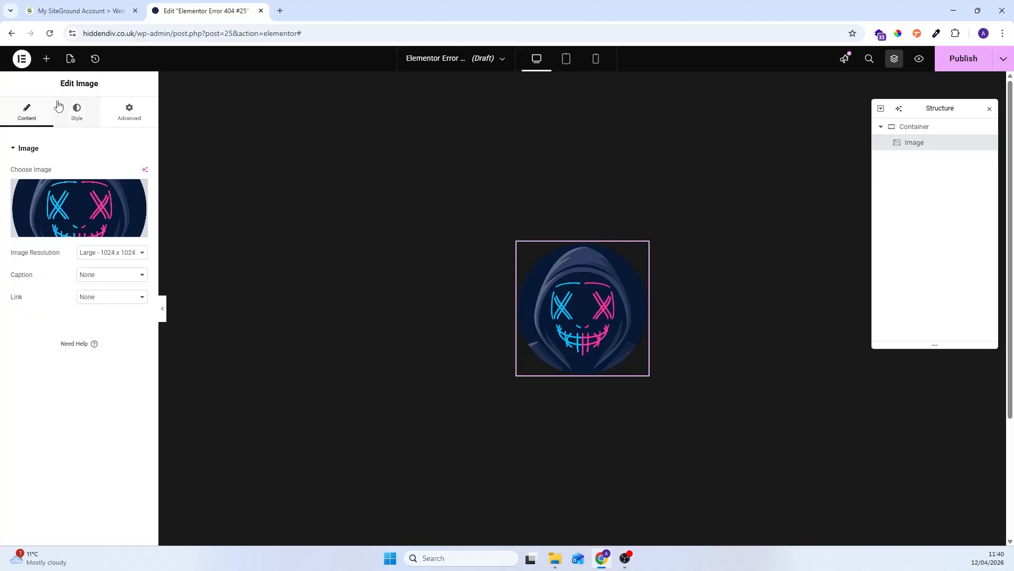
# Add a Heading widget below the logo and set its title to "404 ERROR!".
pyautogui.click(46, 59)
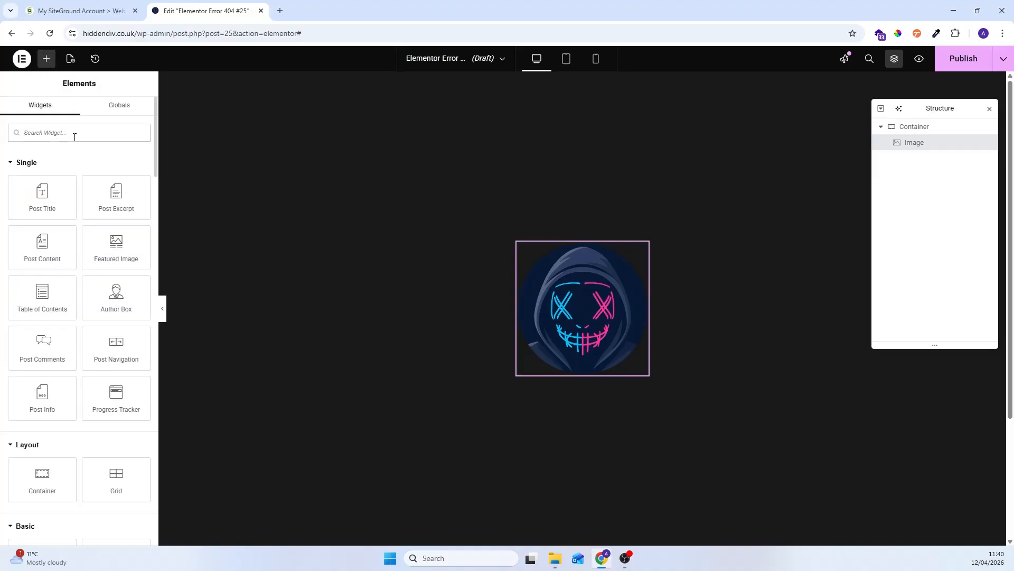
pyautogui.write('head')
pyautogui.moveTo(42, 191); pyautogui.dragTo(657, 294)
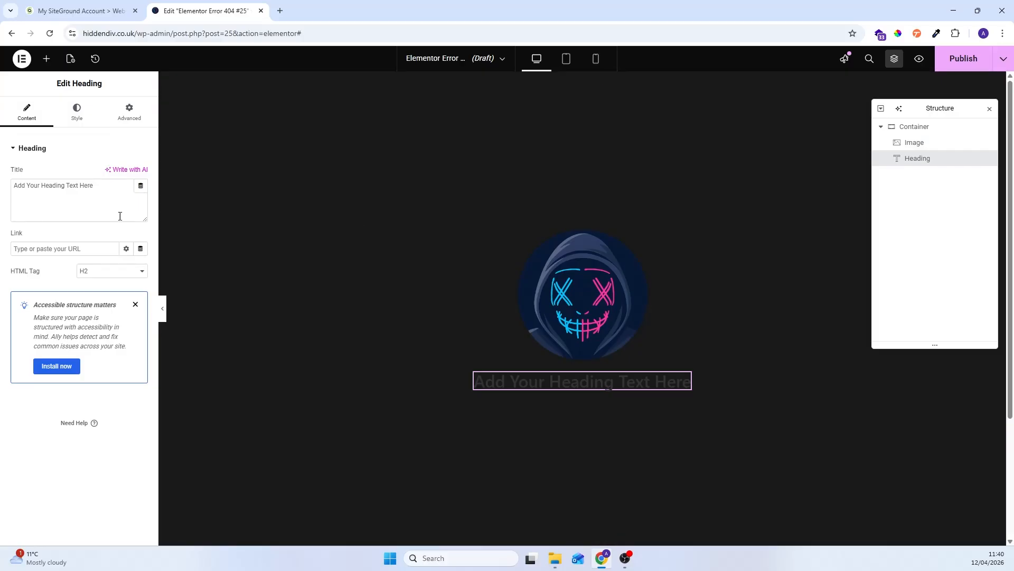
pyautogui.click(47, 200)
pyautogui.hotkey('ctrl', 'a')
pyautogui.write('404')
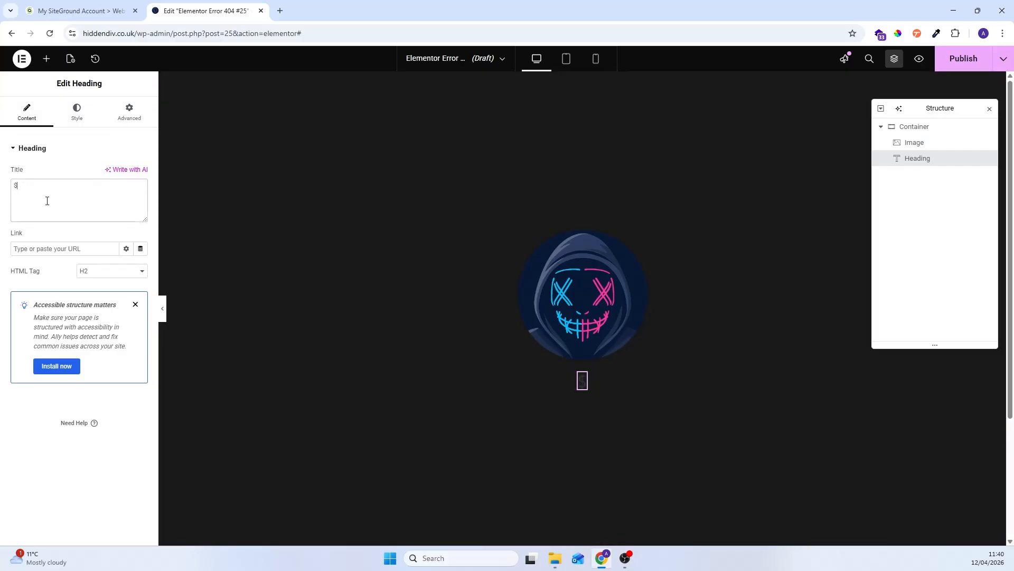
pyautogui.write(' ERR')
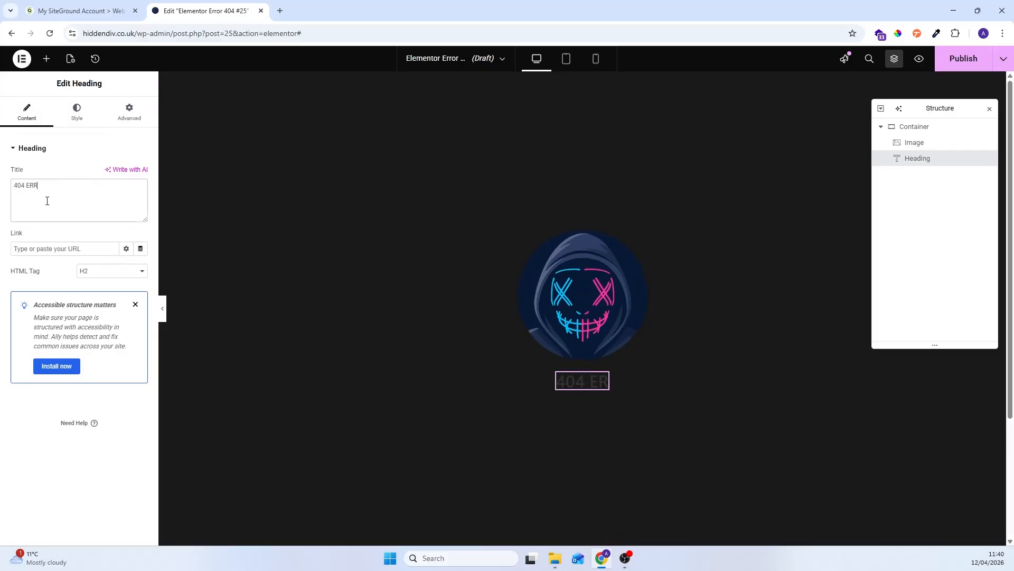
pyautogui.write('OR!')
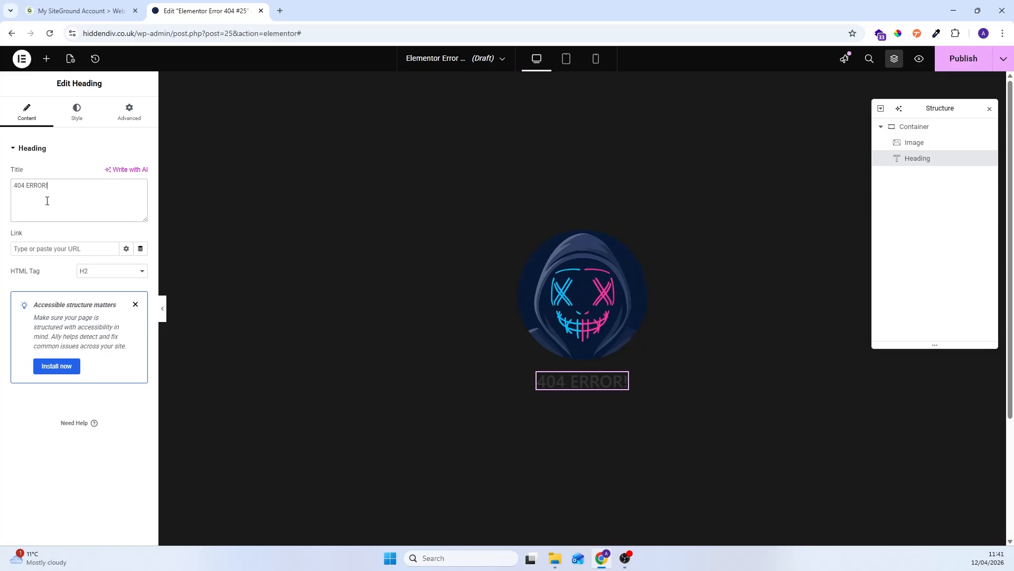
# Set the 404 heading's text colour to white, #FFFFFF.
pyautogui.click(76, 111)
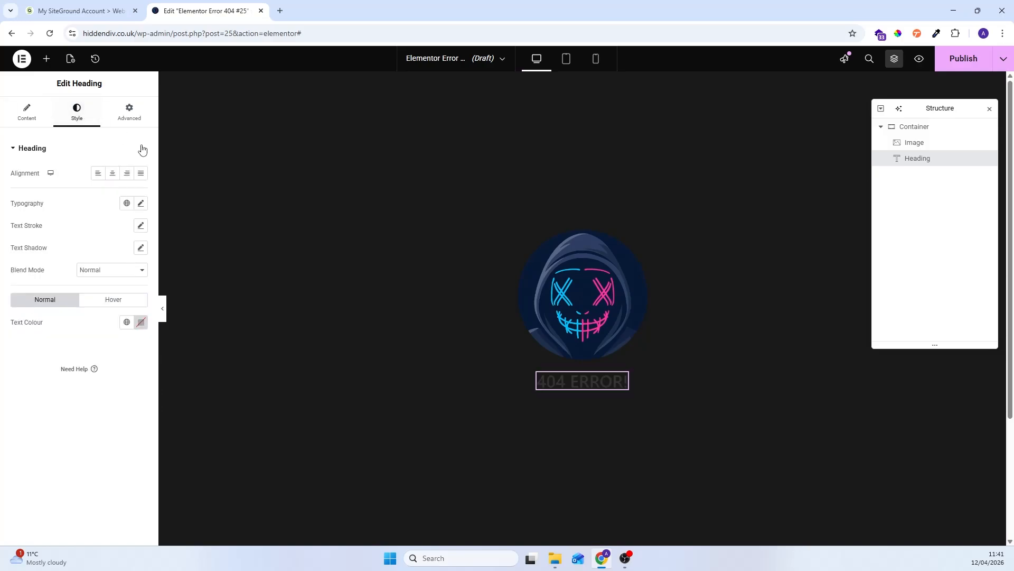
pyautogui.click(141, 324)
pyautogui.moveTo(122, 411); pyautogui.dragTo(24, 326)
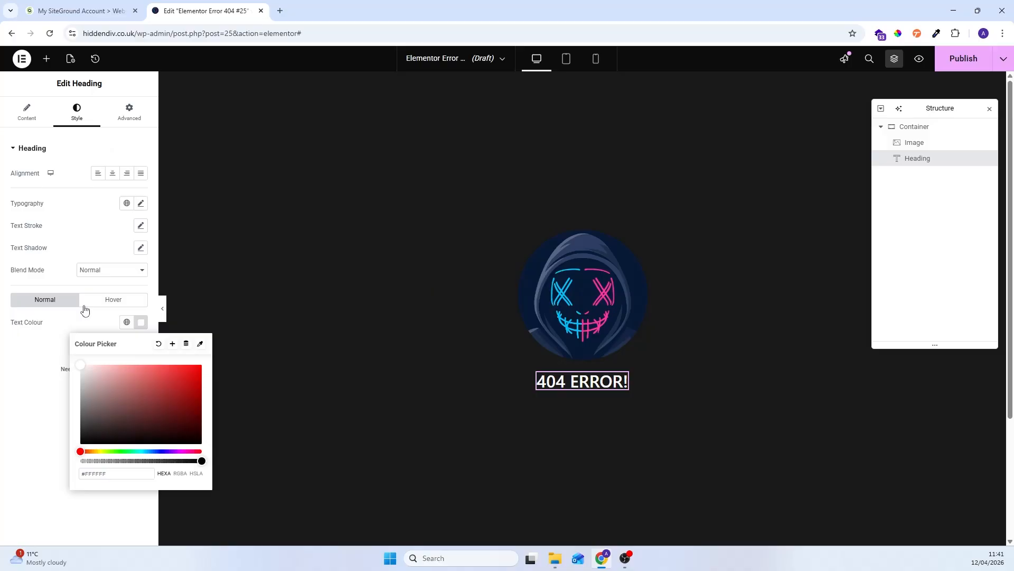
# Set the 404 heading's typography to the Poppins family, size 62 px and weight 700 (Bold).
pyautogui.click(141, 202)
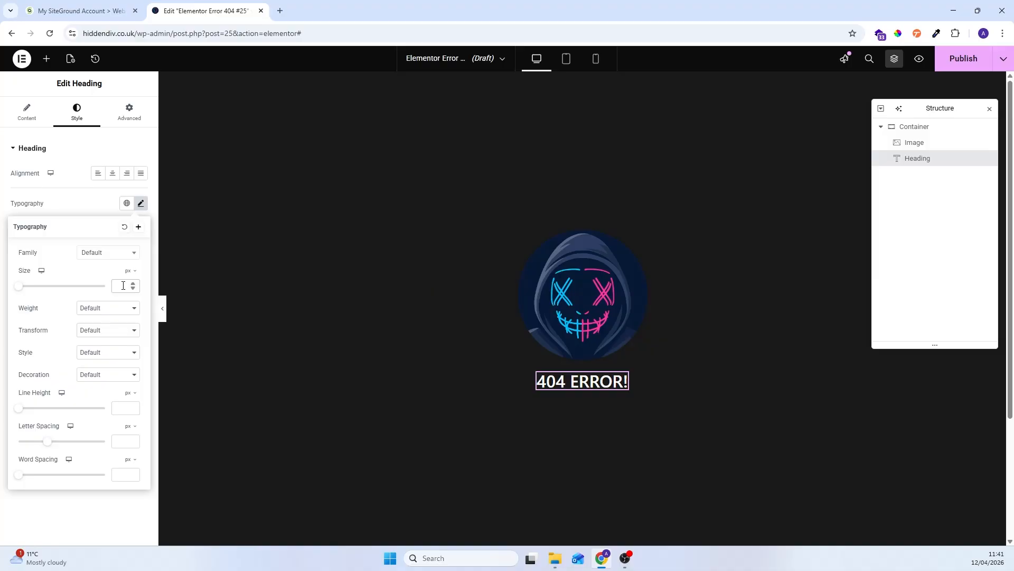
pyautogui.write('52')
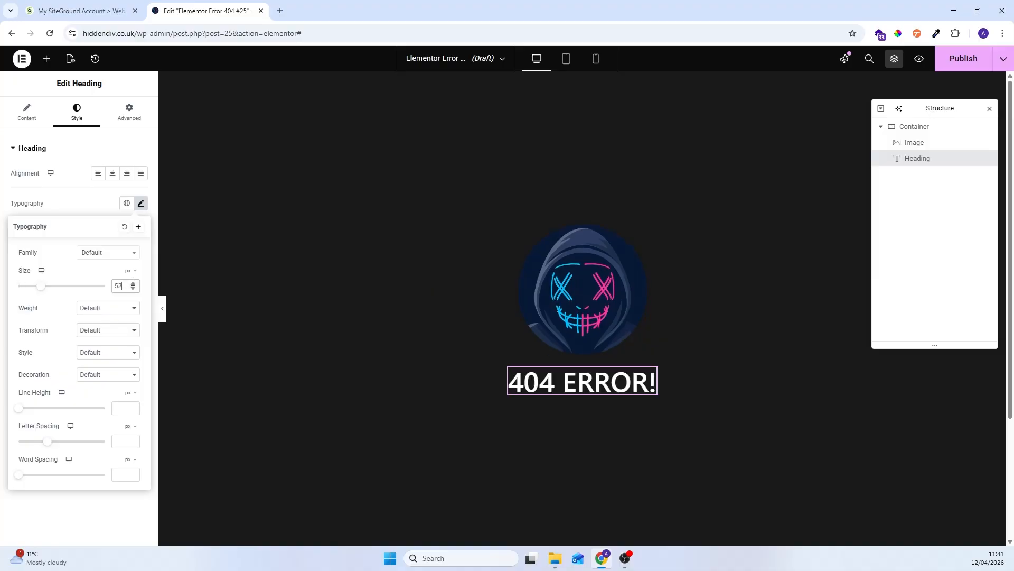
pyautogui.write('62')
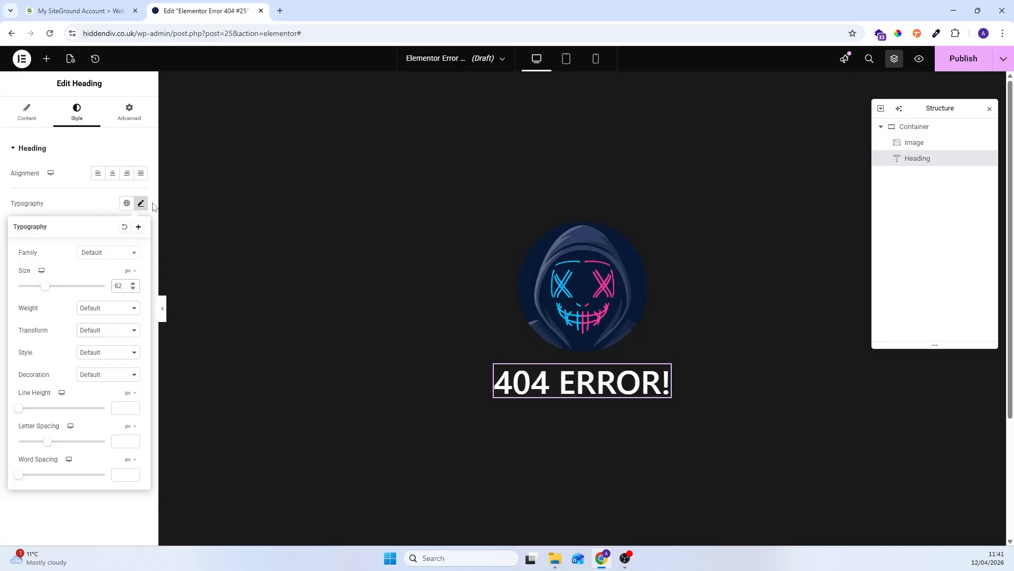
pyautogui.click(99, 312)
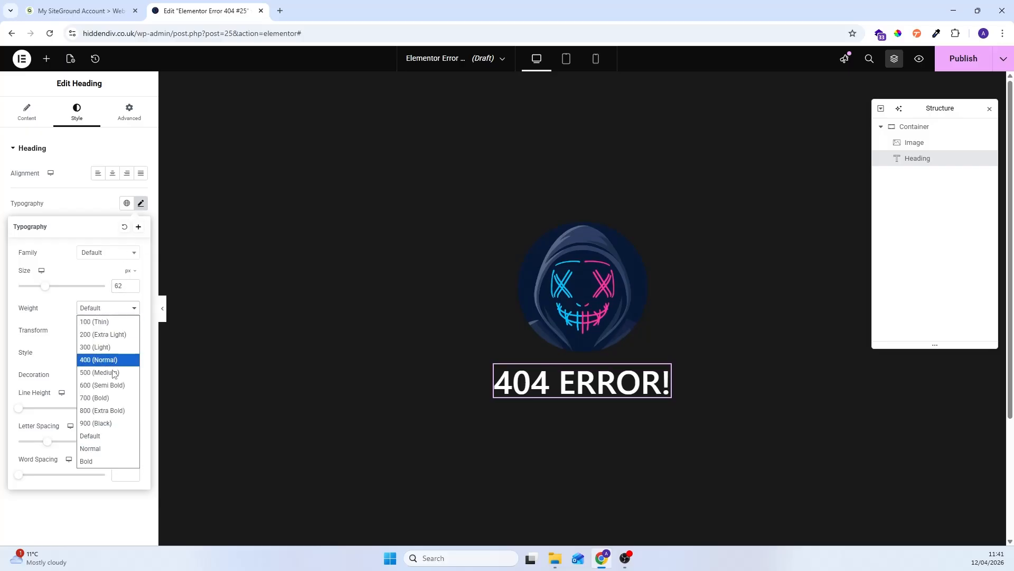
pyautogui.click(114, 397)
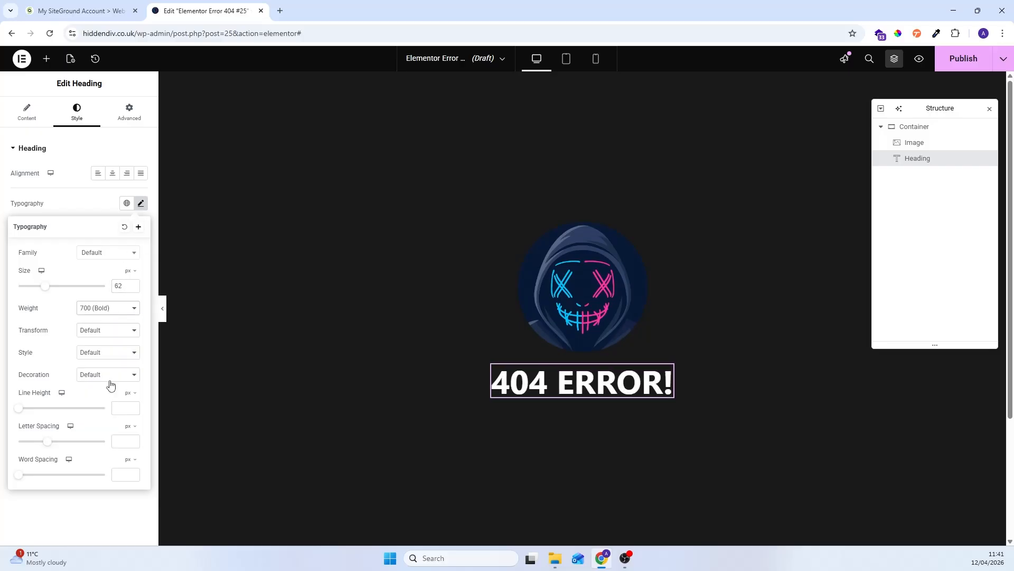
pyautogui.click(104, 253)
pyautogui.write('popp')
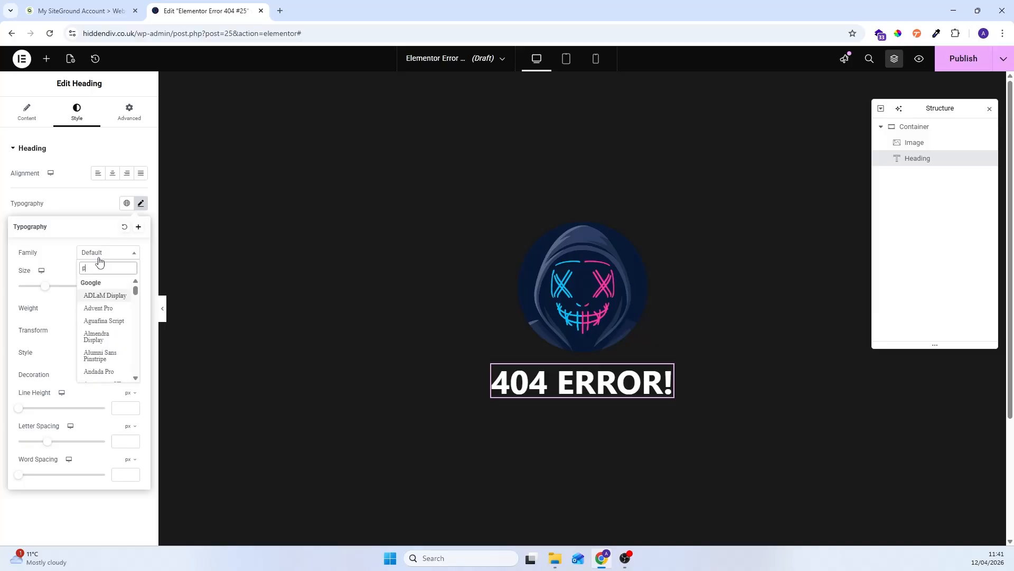
pyautogui.click(96, 296)
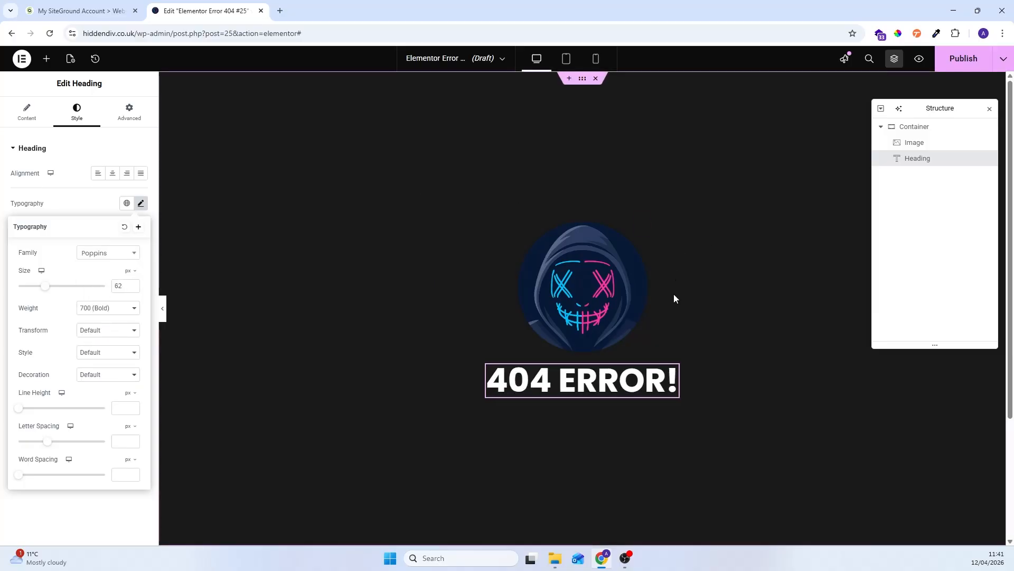
# Set the 404 heading's HTML tag to H1.
pyautogui.click(671, 372)
pyautogui.click(27, 112)
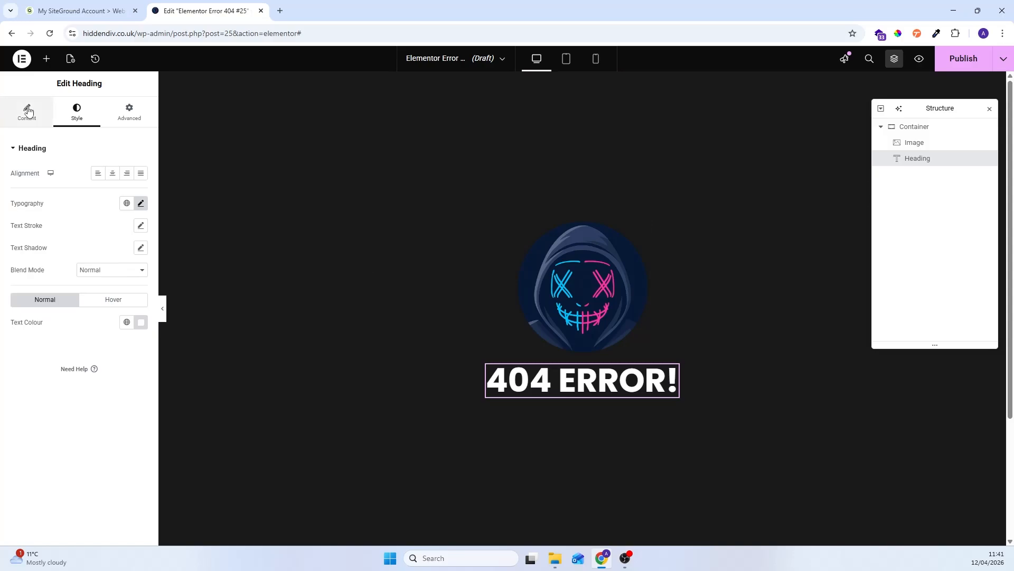
pyautogui.click(121, 272)
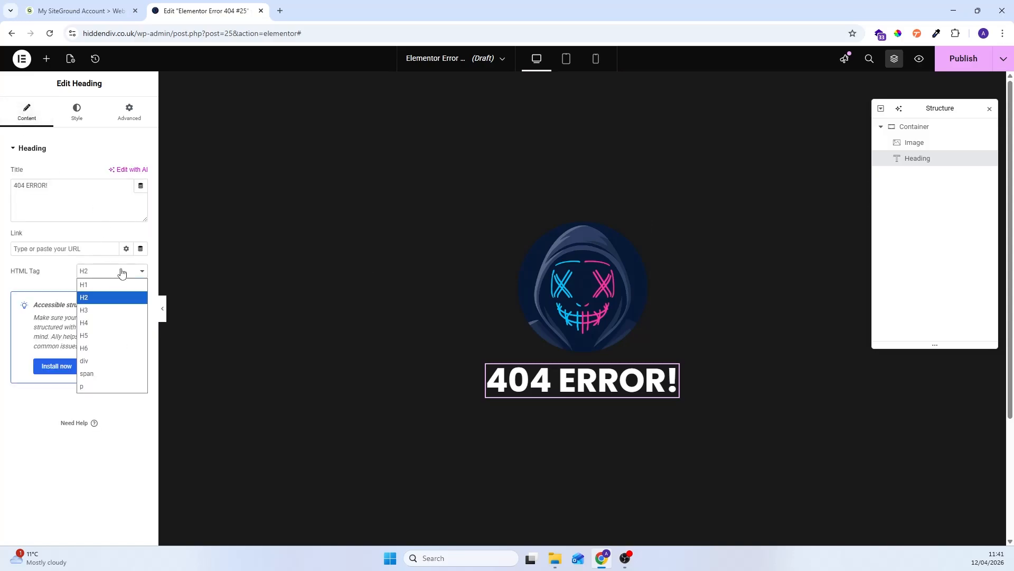
pyautogui.click(90, 284)
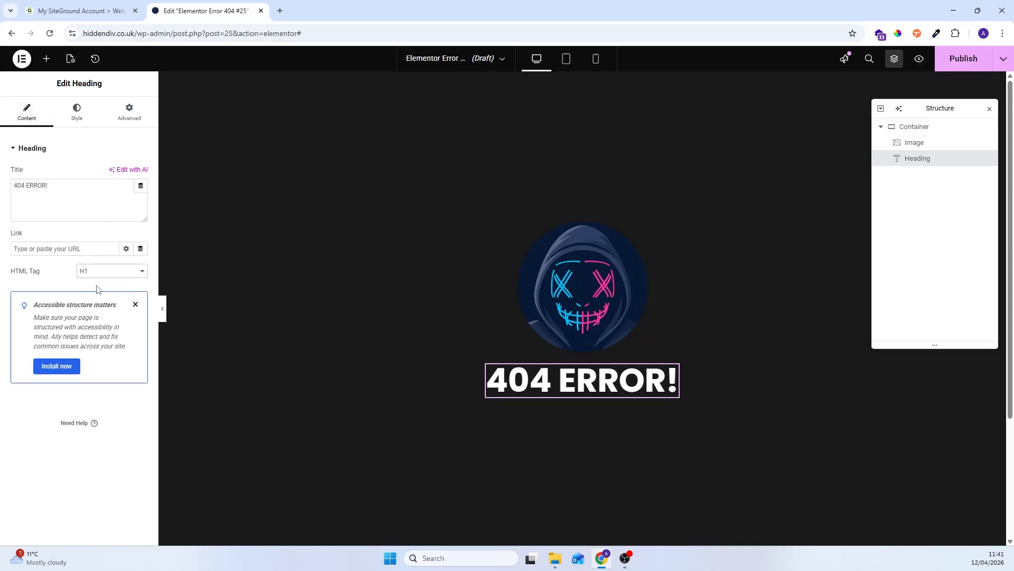
# Duplicate the "404 ERROR!" heading inside the container.
pyautogui.rightClick(924, 158)
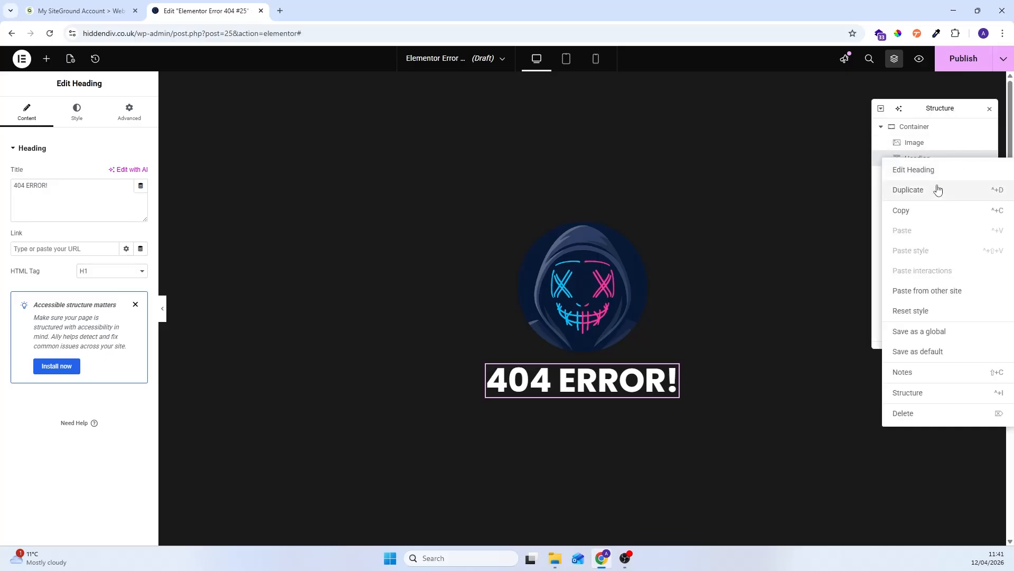
pyautogui.click(934, 190)
pyautogui.hotkey('ctrl', 'a')
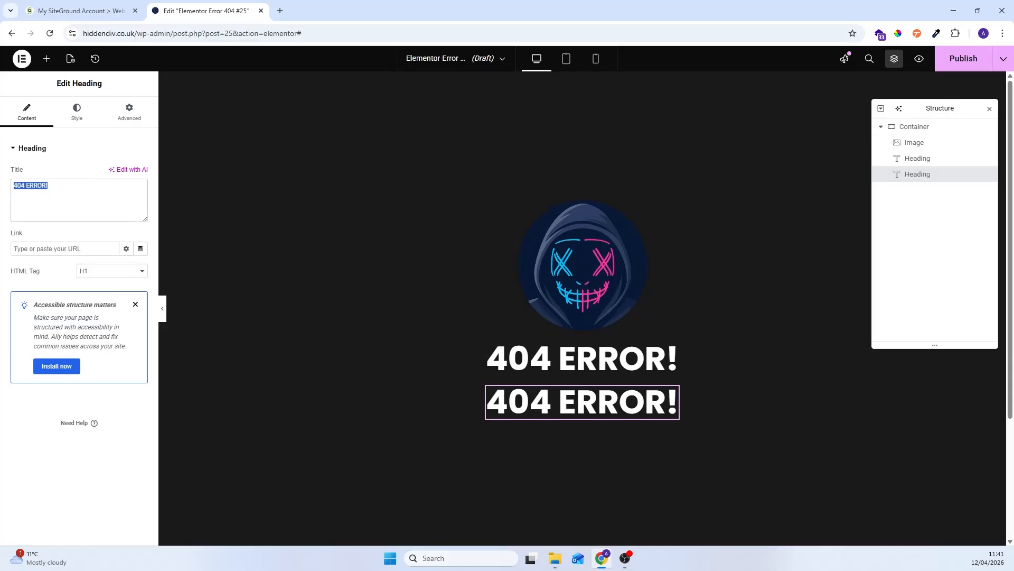
pyautogui.write('O')
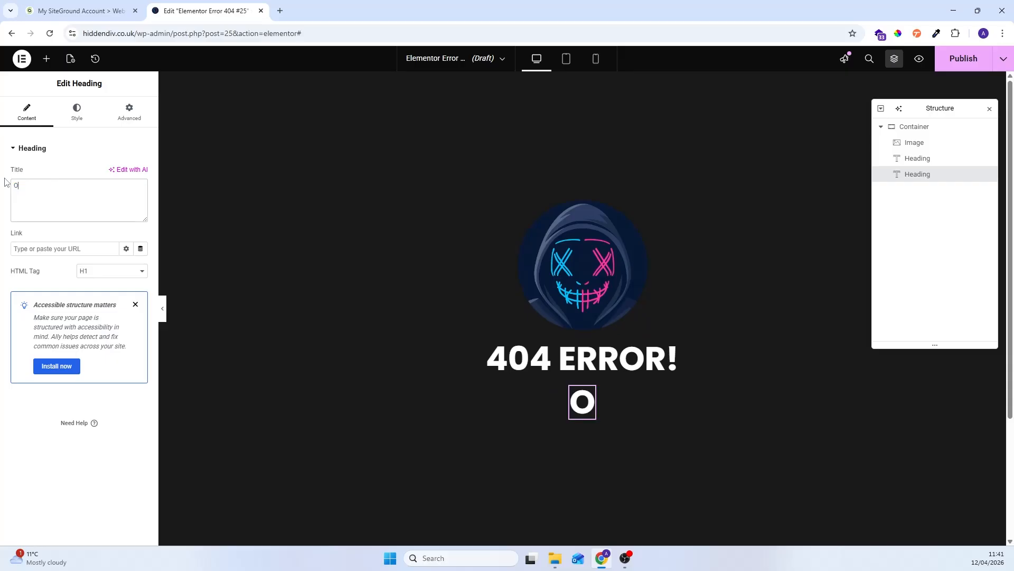
pyautogui.write('ops!')
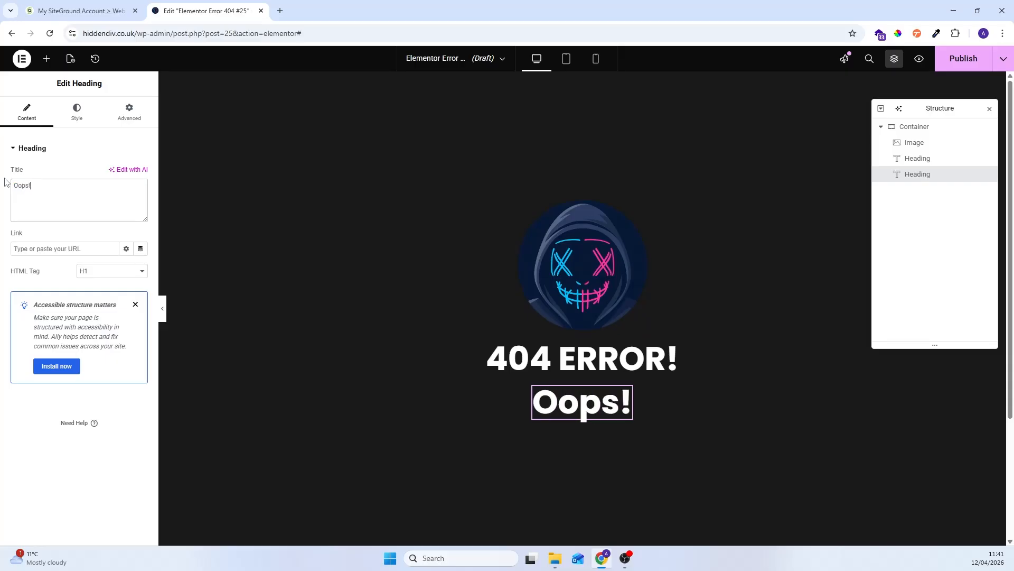
pyautogui.write(' We')
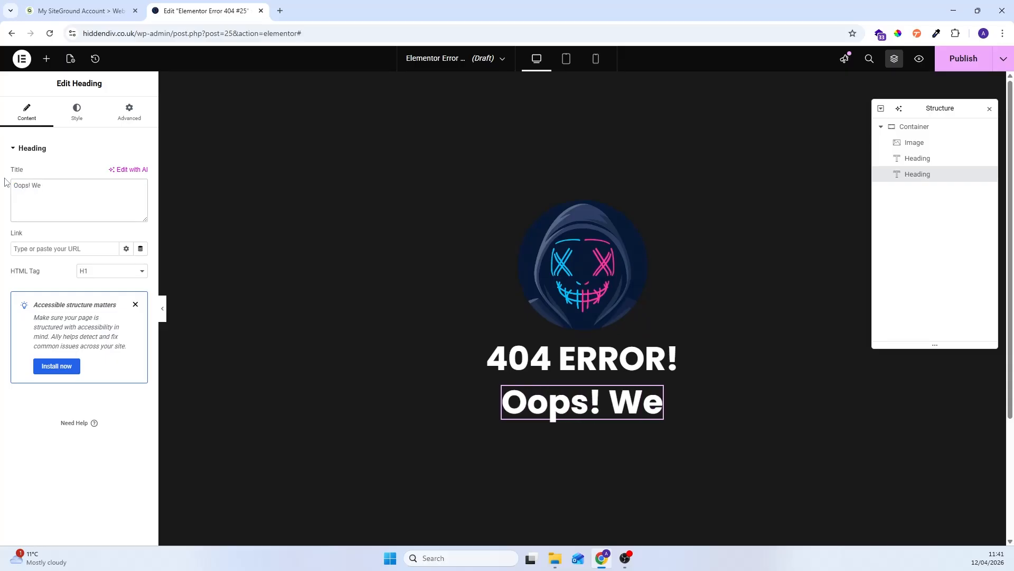
pyautogui.write(" can't f")
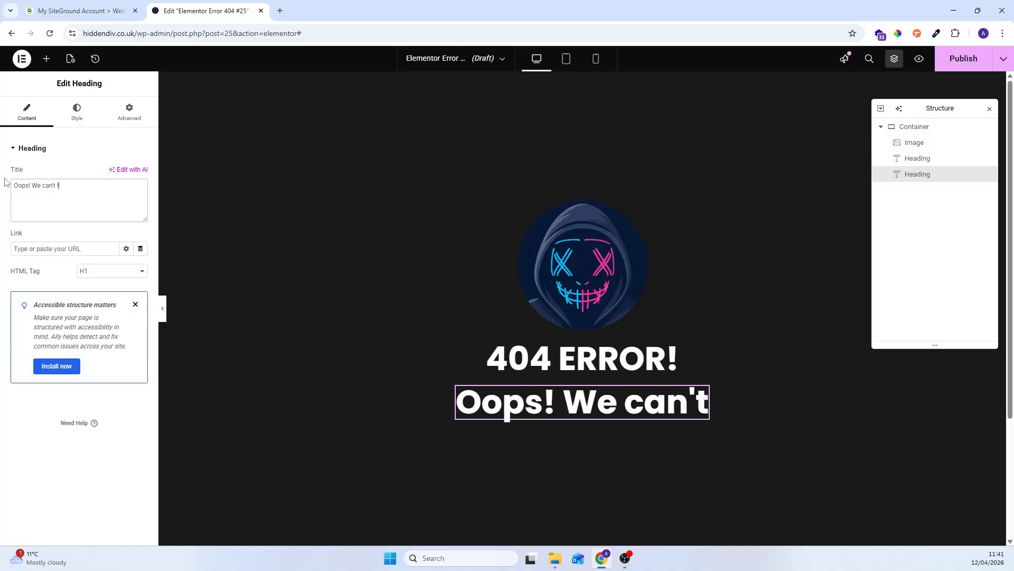
pyautogui.write("ind what you'")
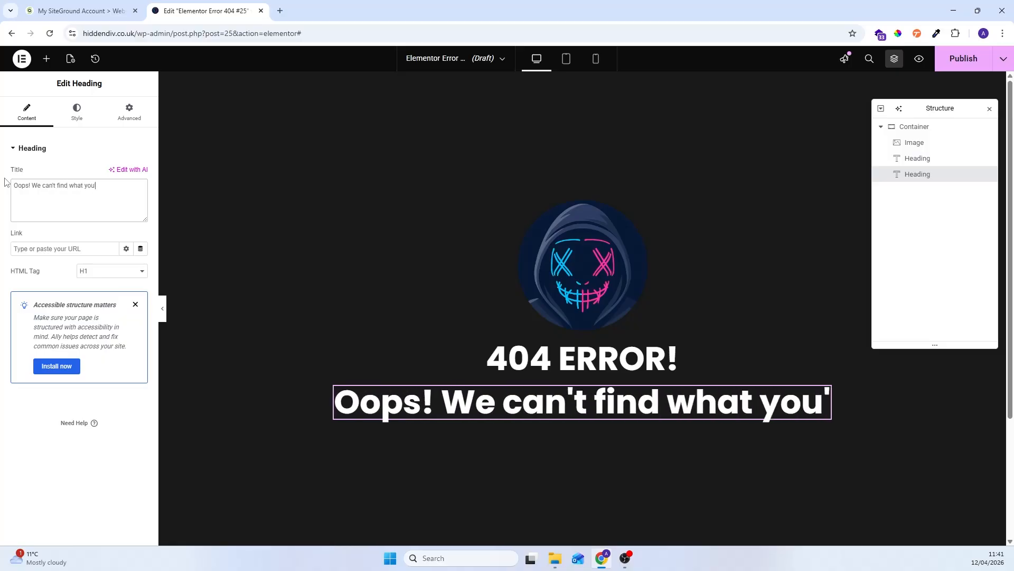
# Title the duplicated heading "Oops! This link appears to be broken!" and set its HTML tag to p.
pyautogui.hotkey('ctrl', 'a')
pyautogui.write('Oo')
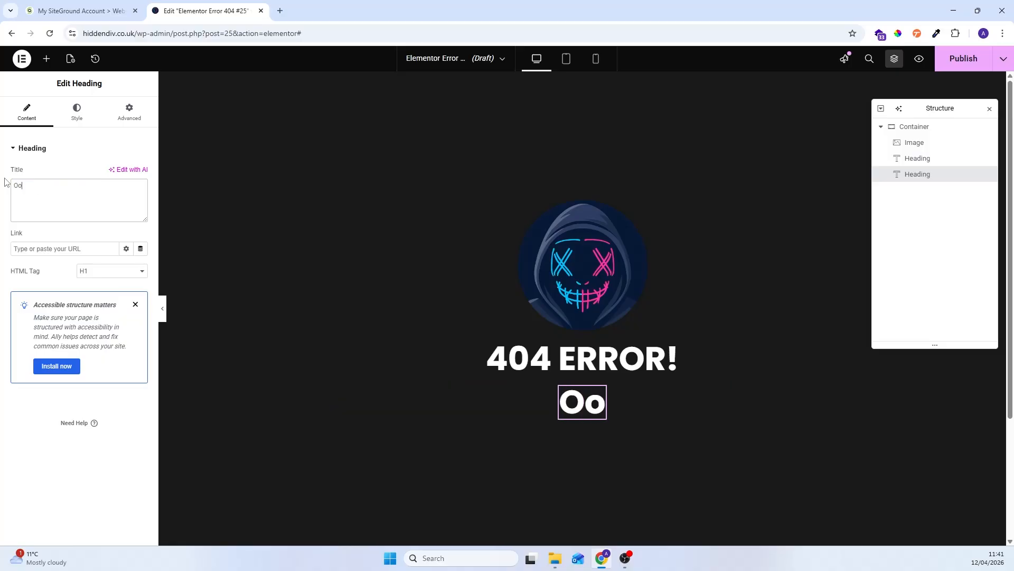
pyautogui.write('ps! Th')
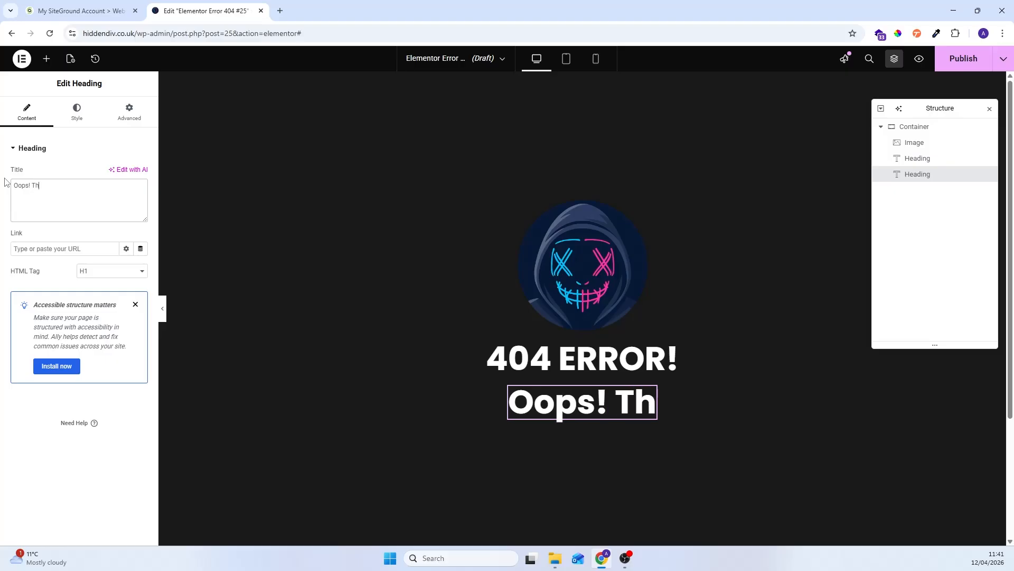
pyautogui.write('is link appea')
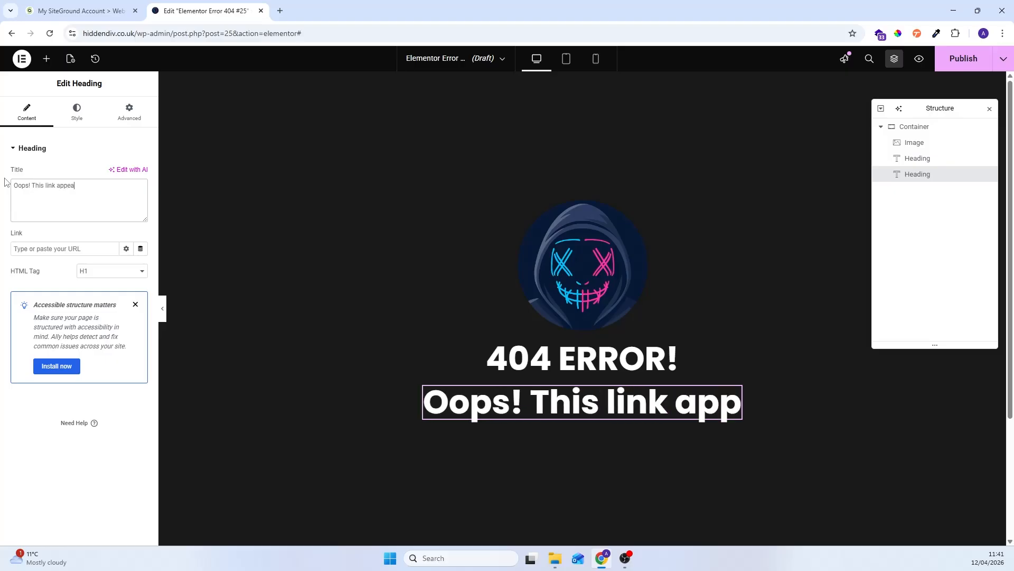
pyautogui.write('rs to be broken')
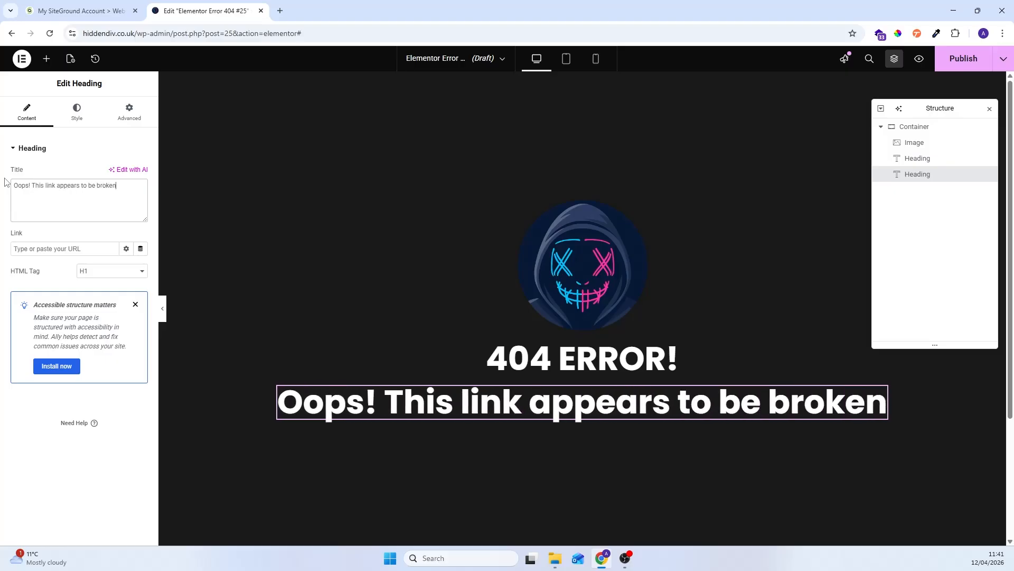
pyautogui.write('!')
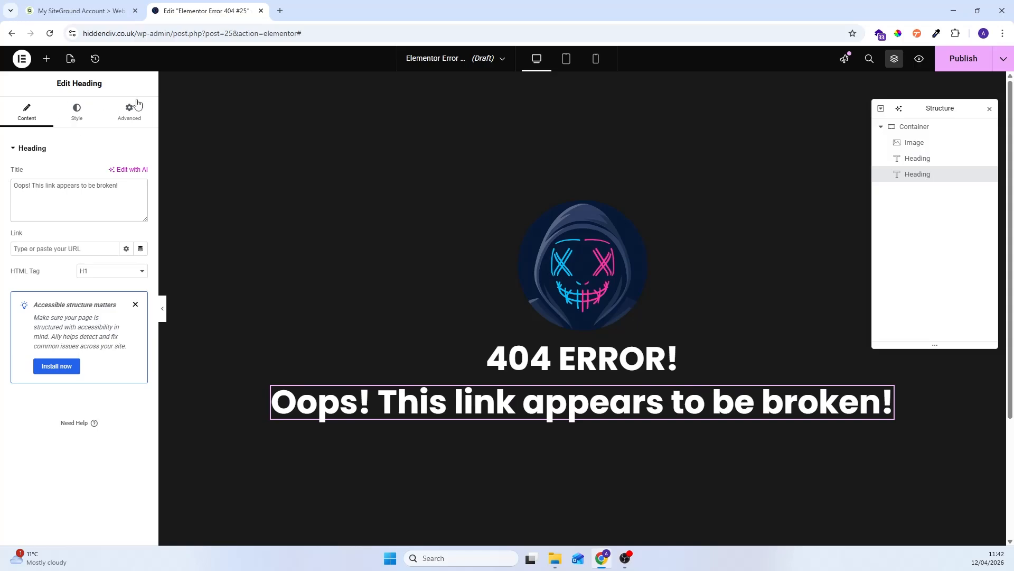
pyautogui.click(116, 273)
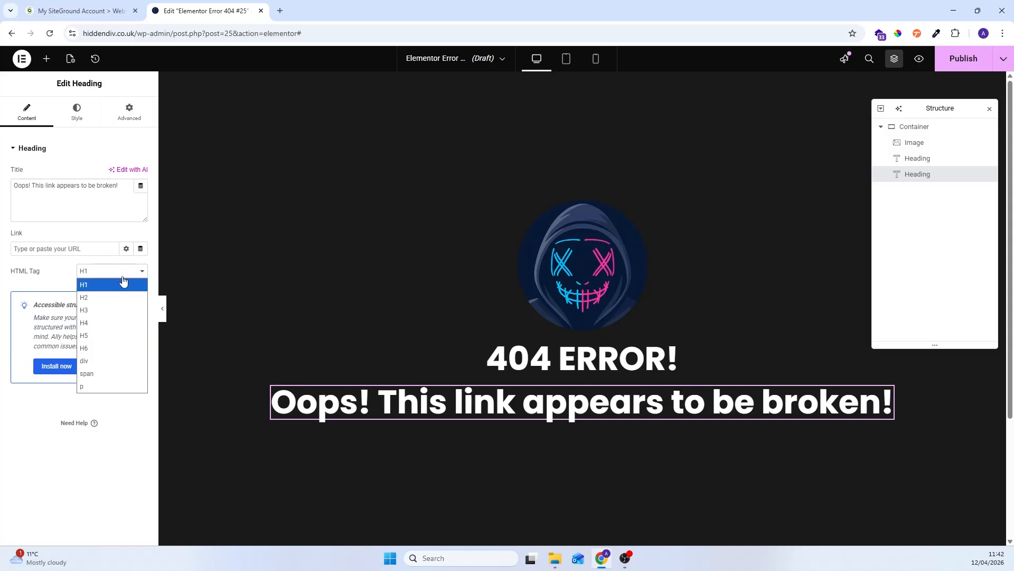
pyautogui.click(109, 383)
# Set the font size of the "Oops! This link appears to be broken!" heading to 32 px.
pyautogui.click(76, 112)
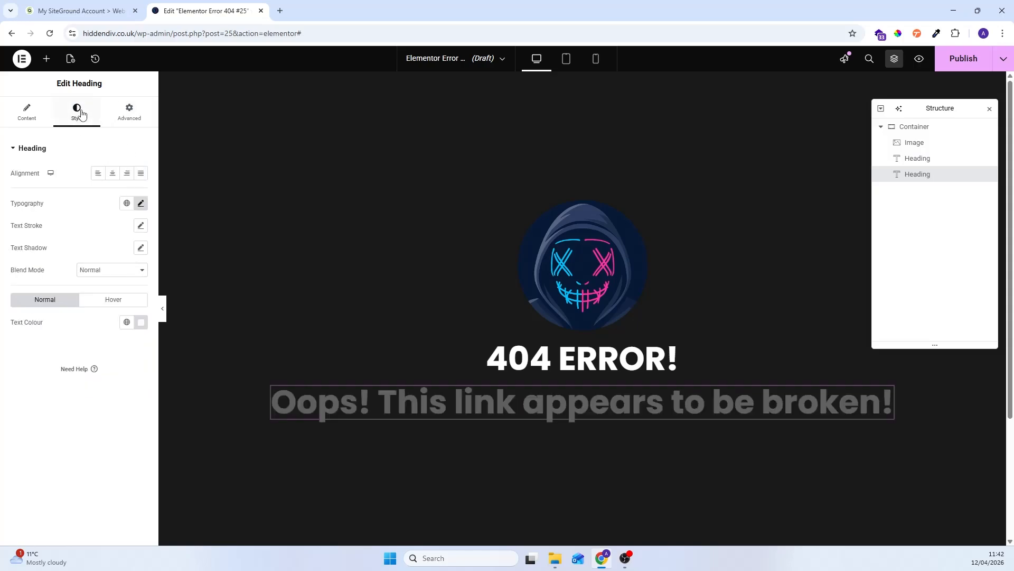
pyautogui.click(141, 203)
pyautogui.doubleClick(118, 286)
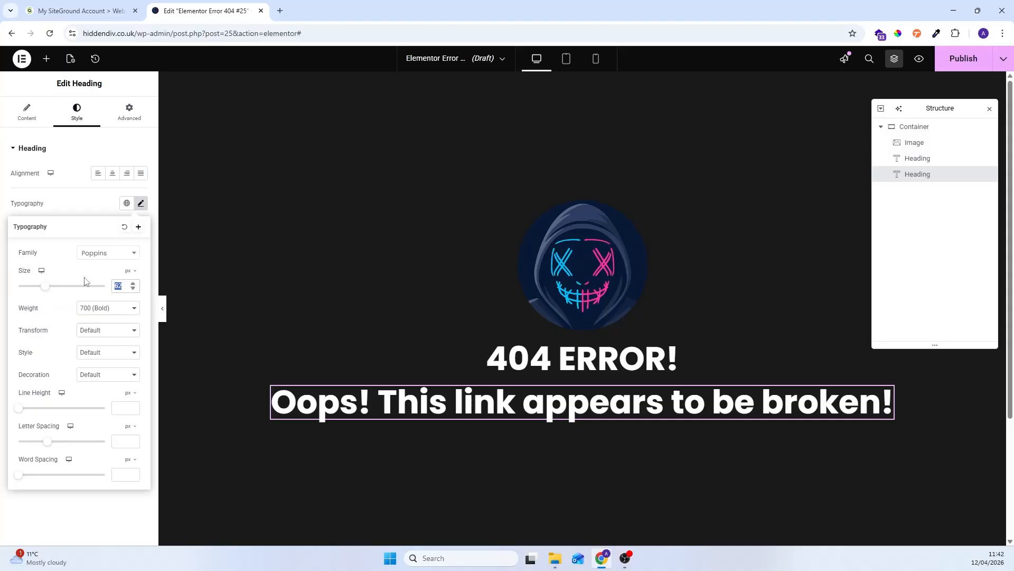
pyautogui.write('42')
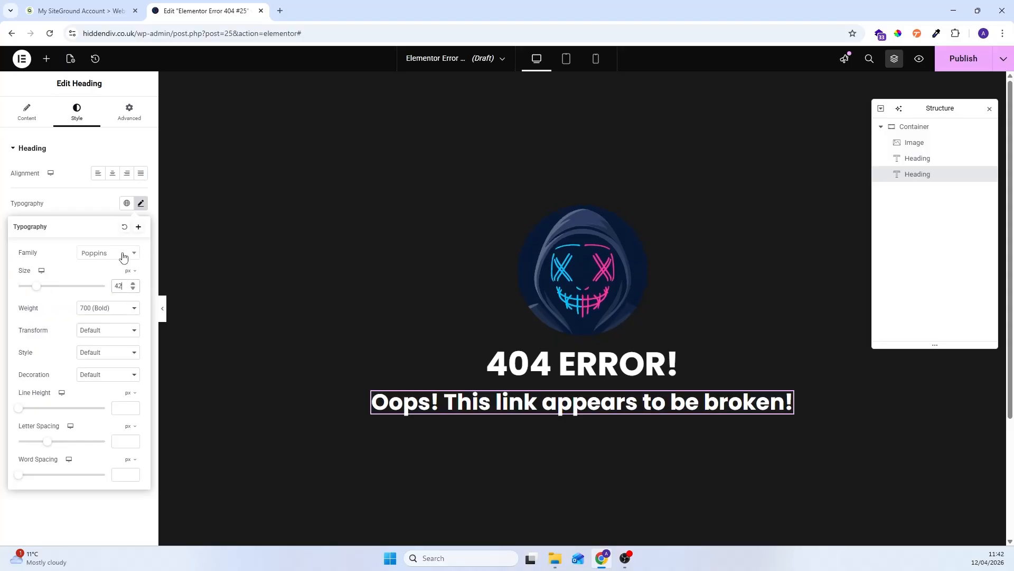
pyautogui.write('32')
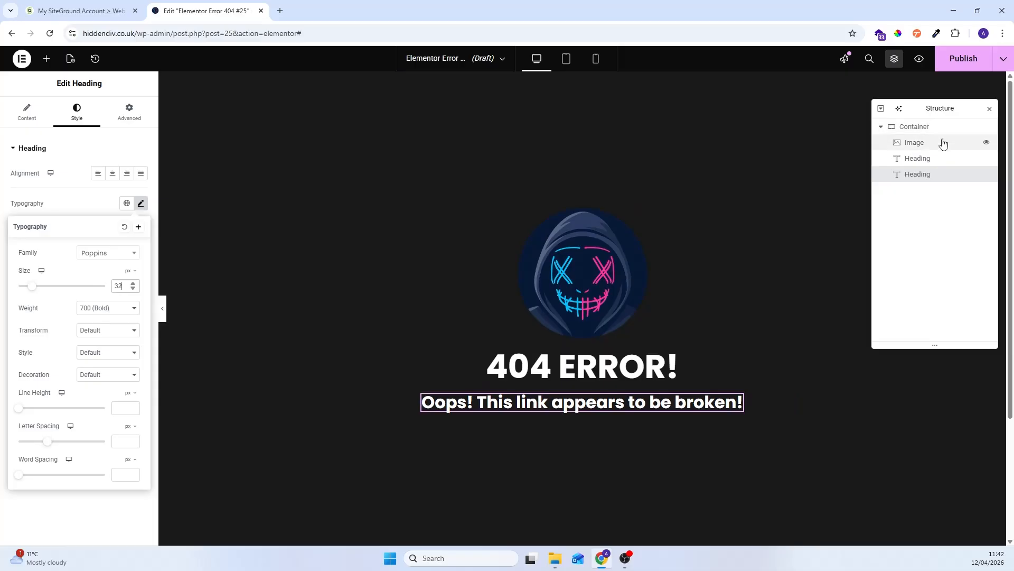
# Set the container's column and row gaps to 0 px.
pyautogui.click(923, 159)
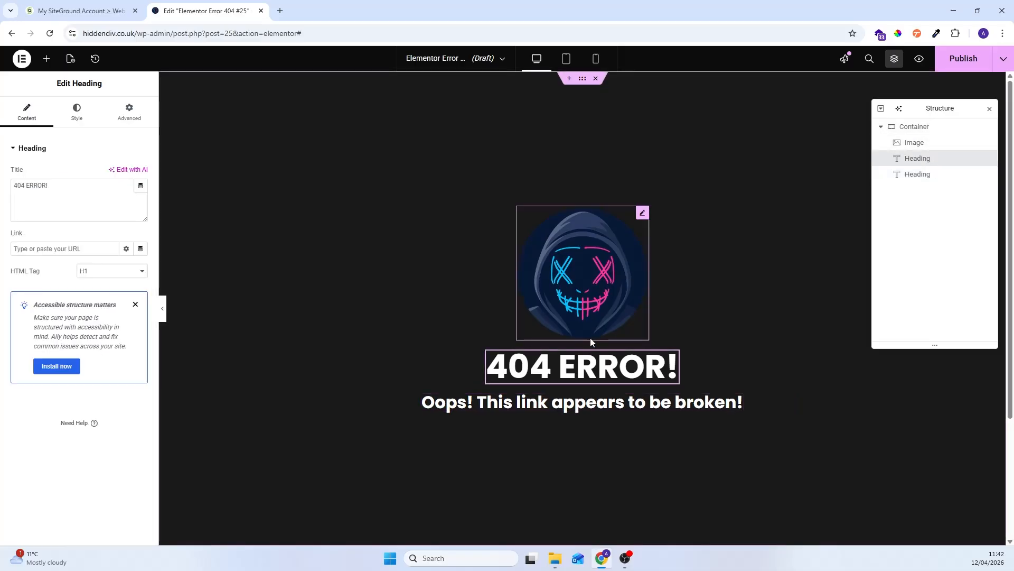
pyautogui.click(930, 127)
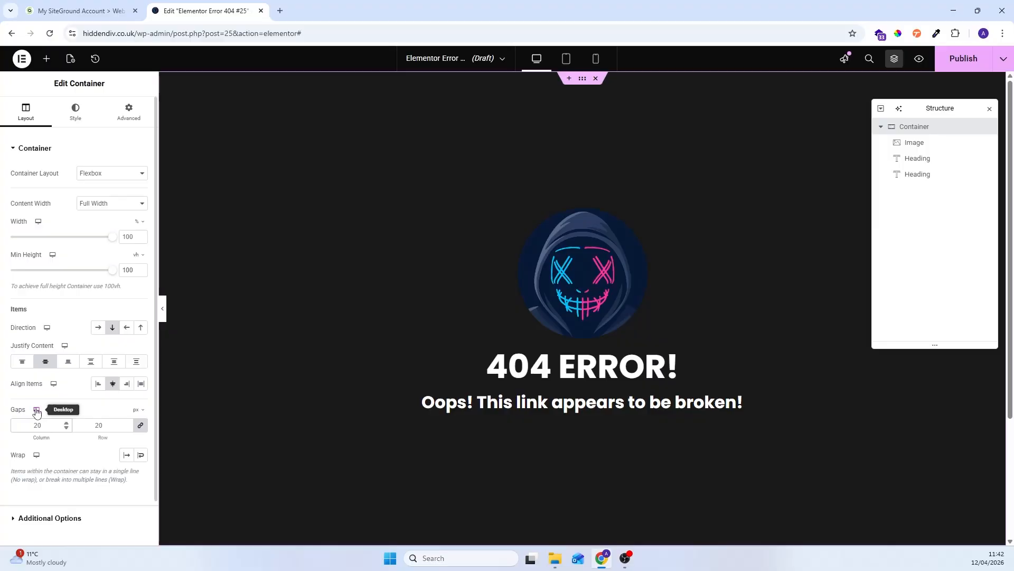
pyautogui.doubleClick(38, 425)
pyautogui.write('0')
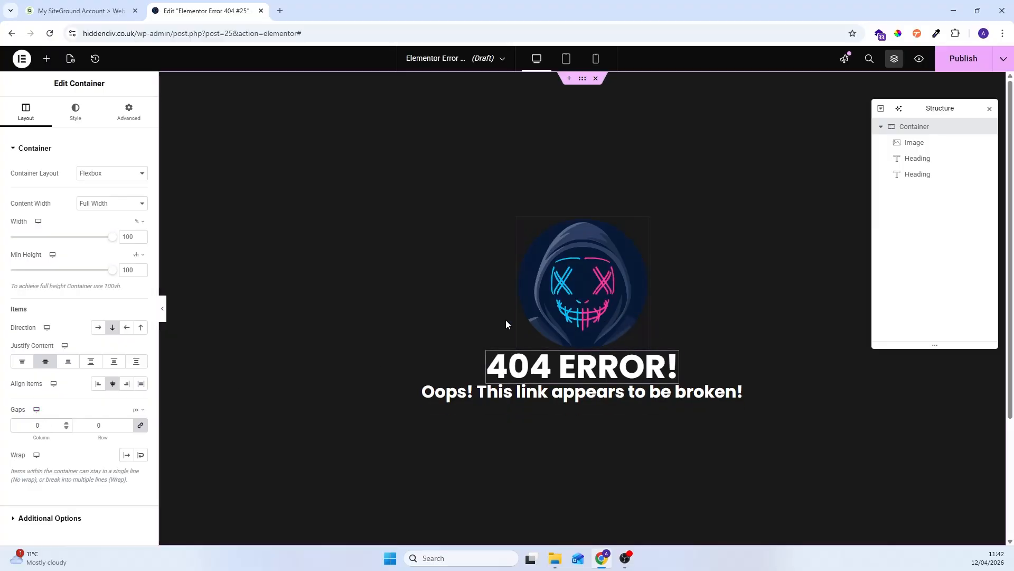
# Give the "404 ERROR!" heading a top margin of 20 px, with the other margins at 0.
pyautogui.click(932, 143)
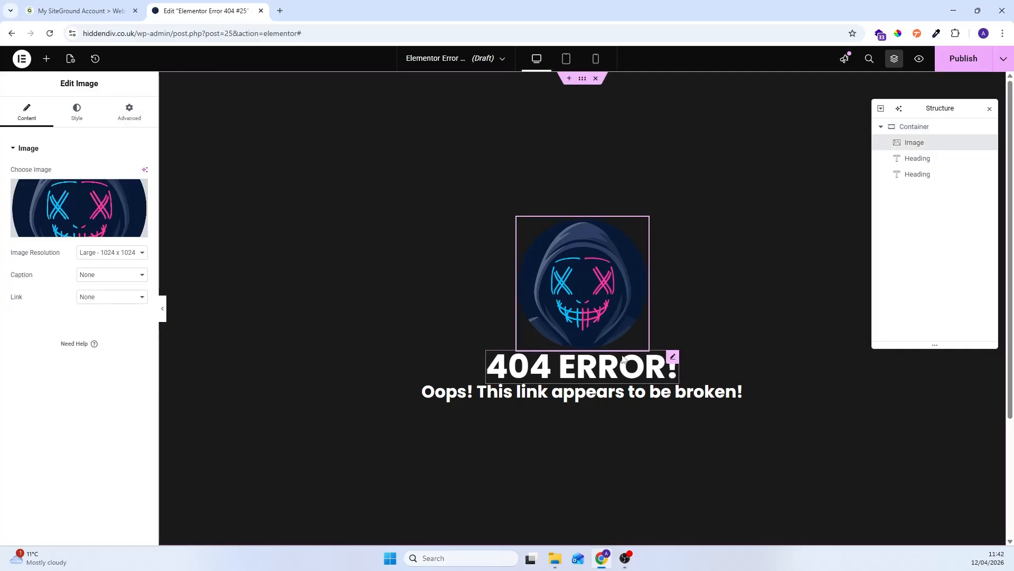
pyautogui.click(581, 366)
pyautogui.click(130, 111)
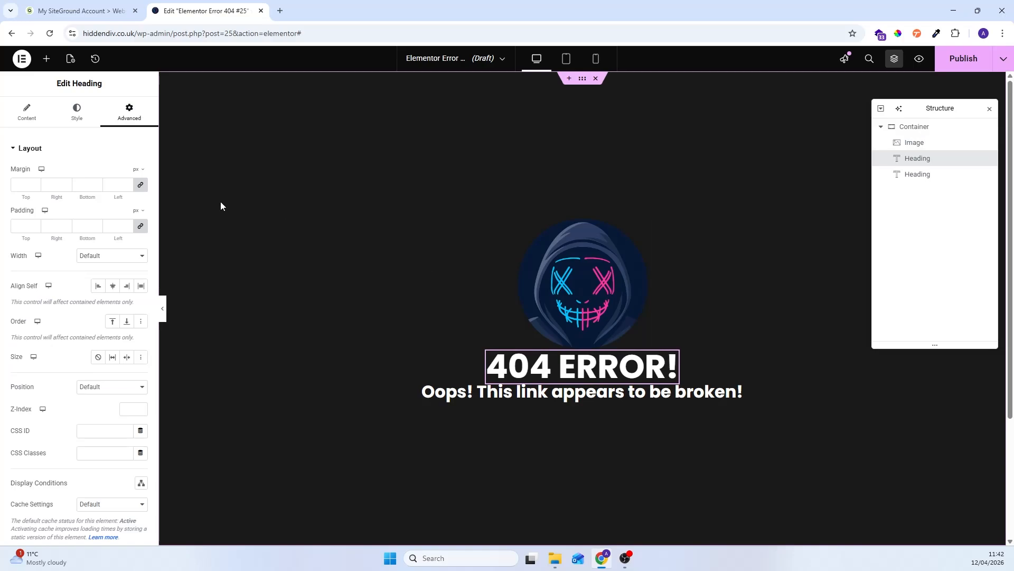
pyautogui.click(30, 186)
pyautogui.write('20')
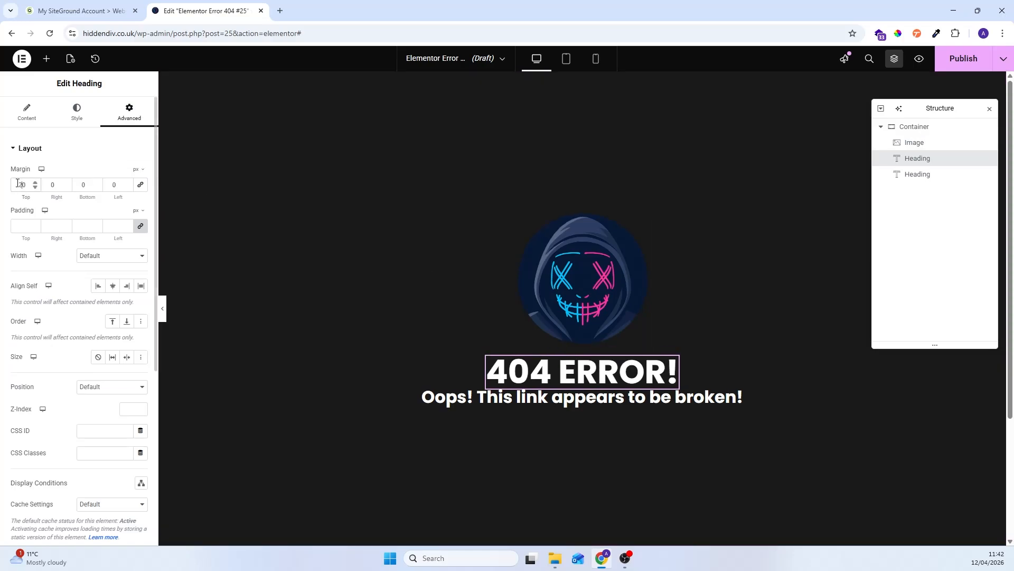
# Add a solid 2 px border in #FFFFFF around the logo image.
pyautogui.click(923, 147)
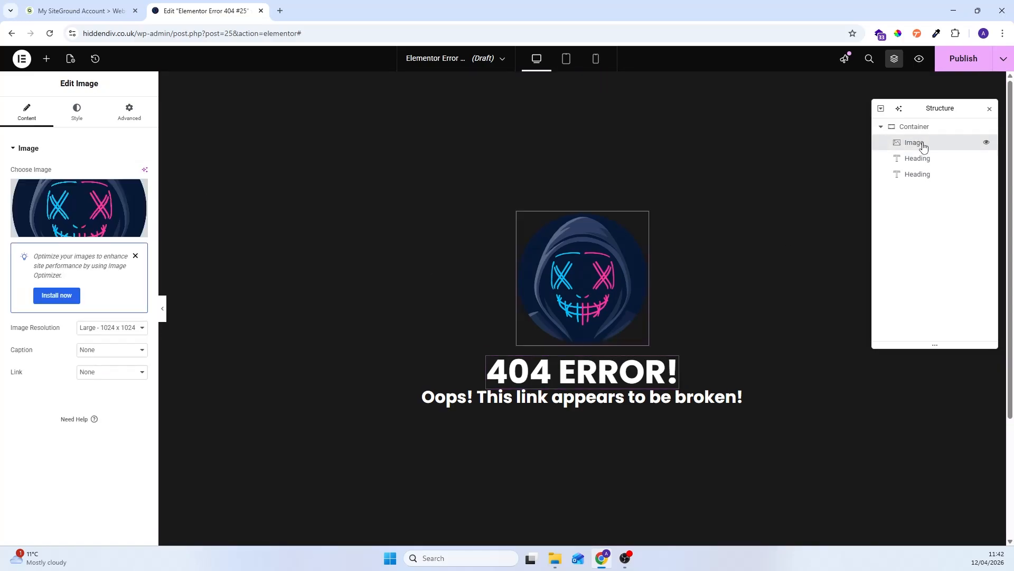
pyautogui.click(80, 106)
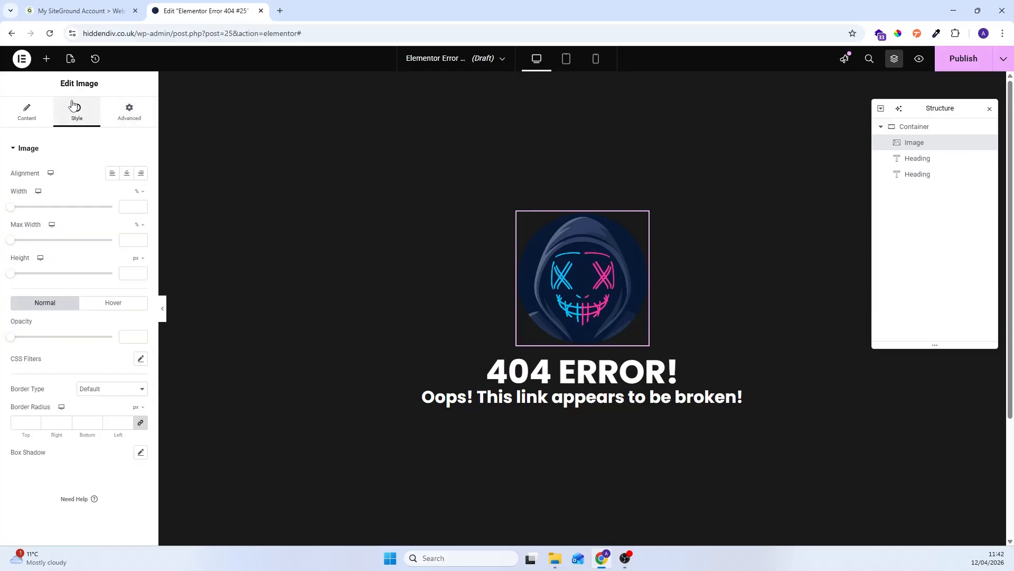
pyautogui.click(63, 153)
pyautogui.click(129, 112)
pyautogui.click(67, 153)
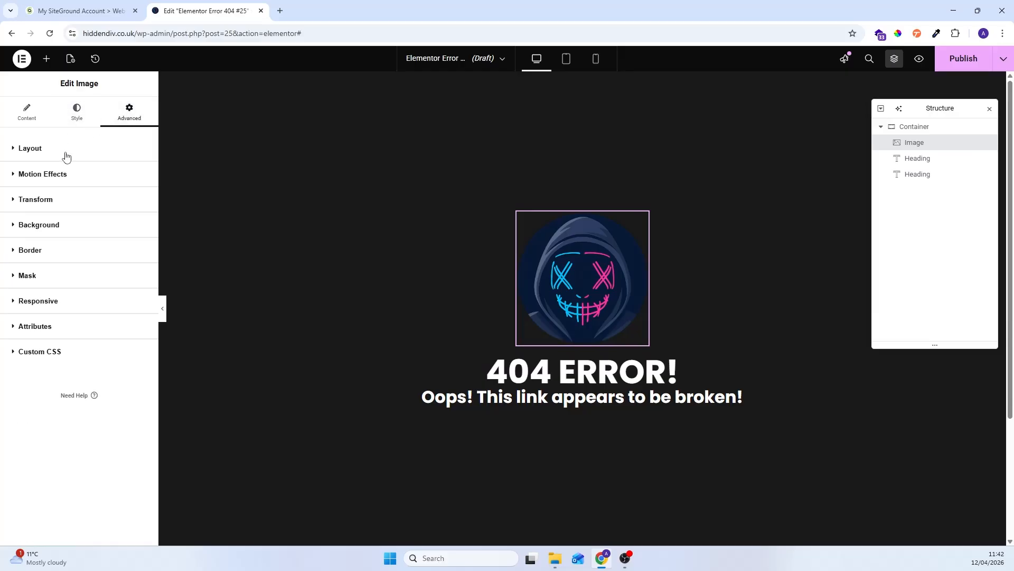
pyautogui.click(47, 257)
pyautogui.click(103, 297)
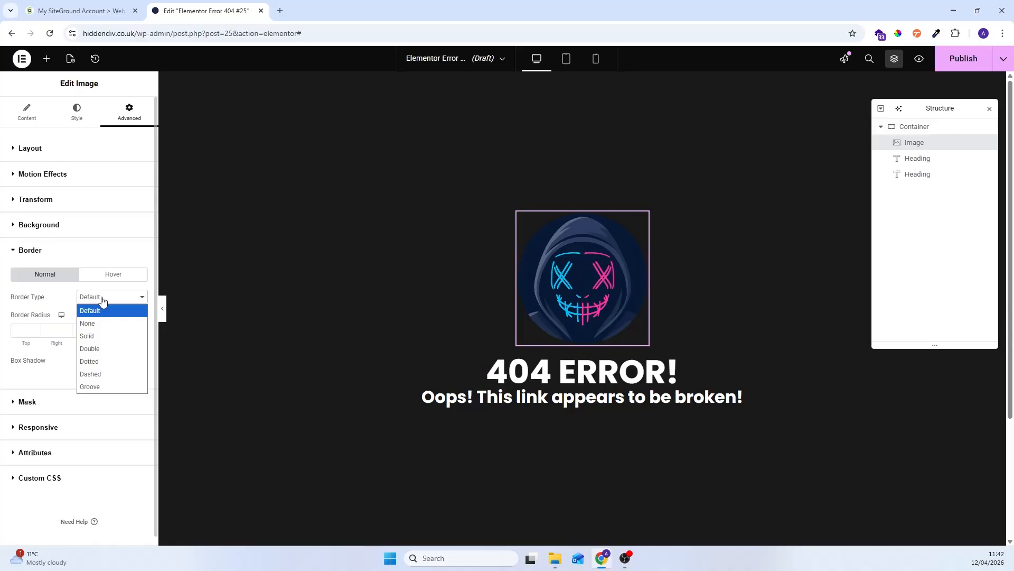
pyautogui.click(106, 337)
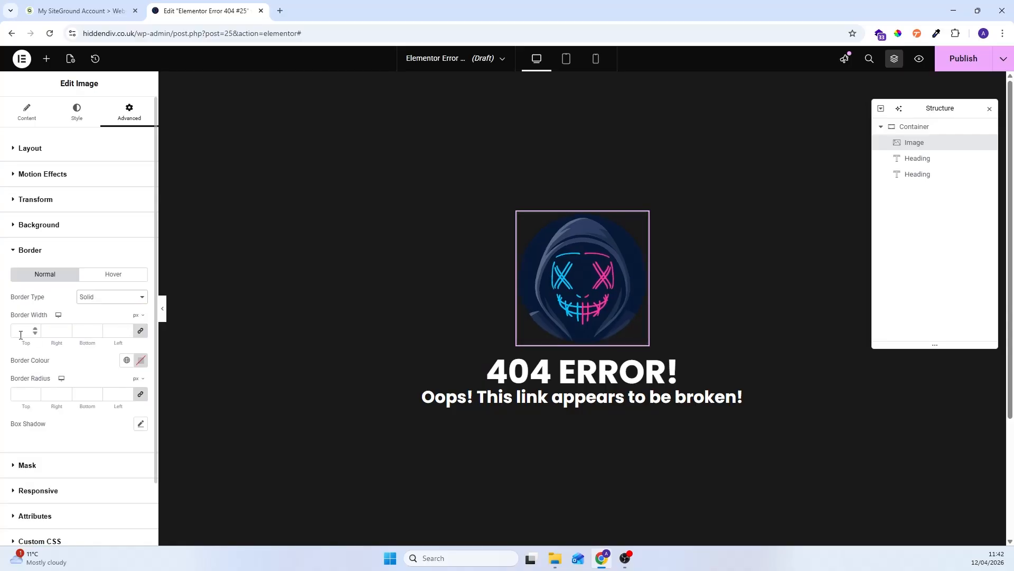
pyautogui.click(141, 361)
pyautogui.write('#FFFFFF')
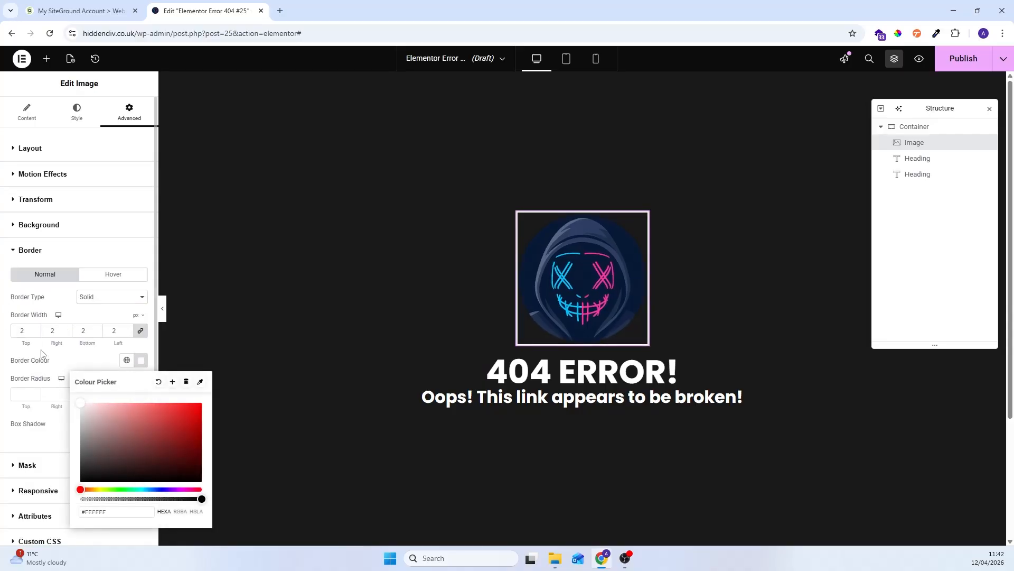
# Round the logo image's border with a radius of 500 px on all corners.
pyautogui.click(21, 399)
pyautogui.write('50')
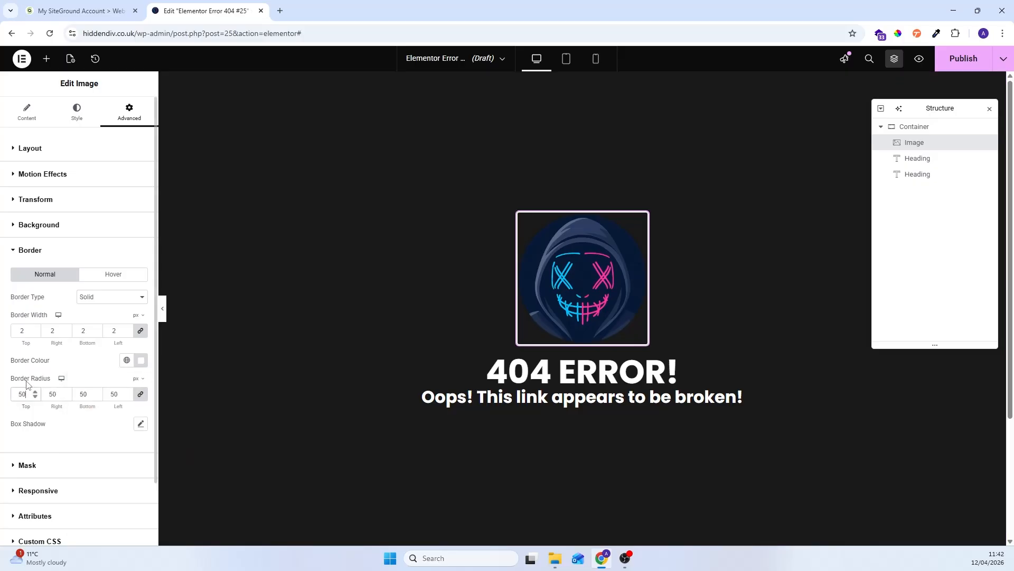
pyautogui.write('0')
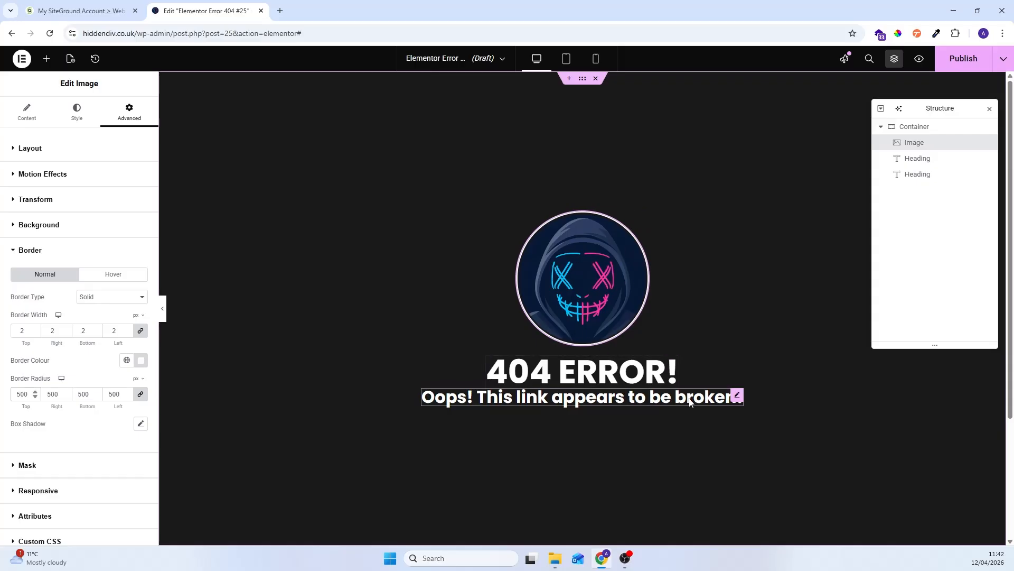
# Add a Button widget below the "Oops! This link appears to be broken!" heading.
pyautogui.click(735, 396)
pyautogui.scroll(-1, 685, 372)
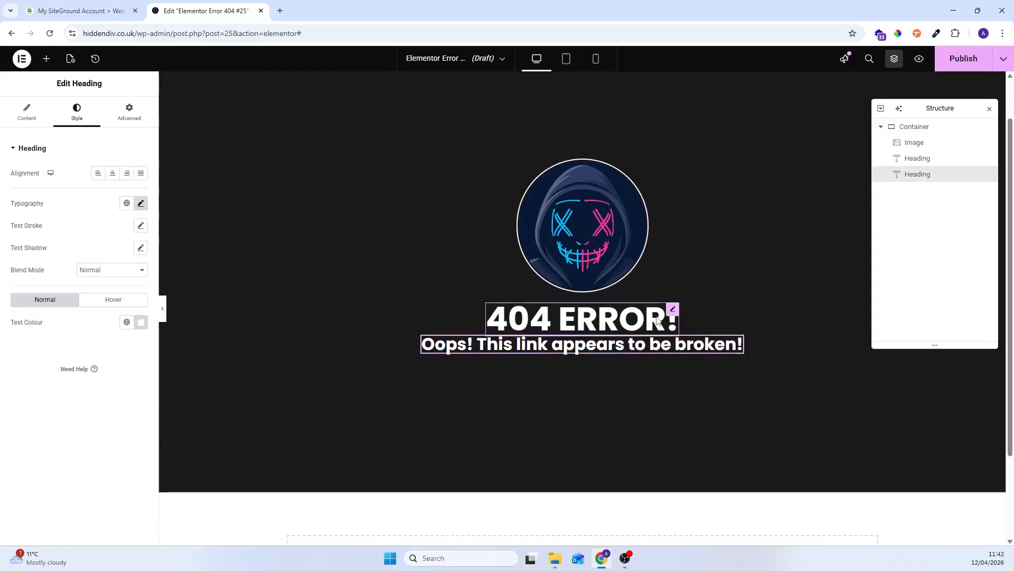
pyautogui.scroll(1, 672, 310)
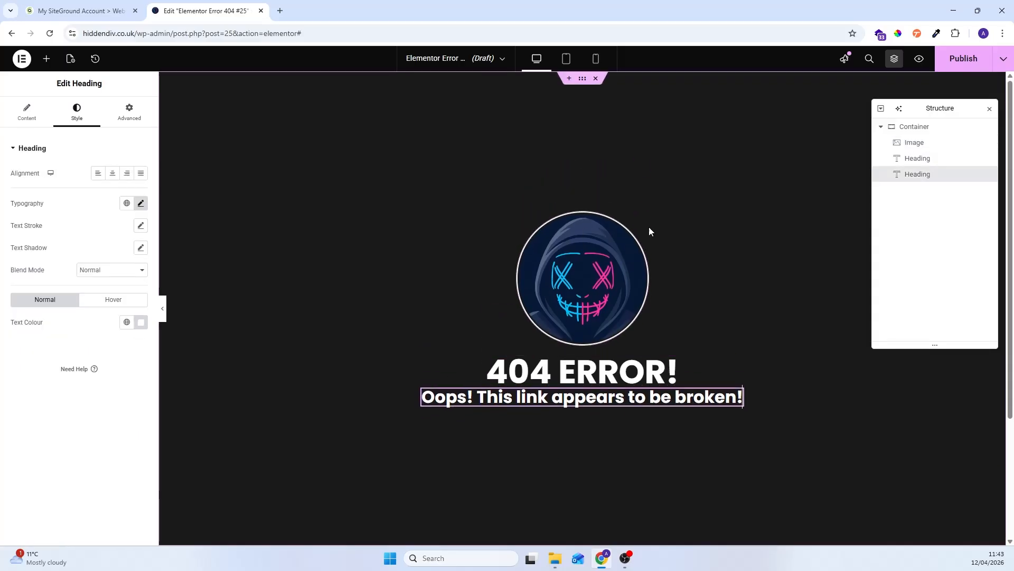
pyautogui.click(672, 363)
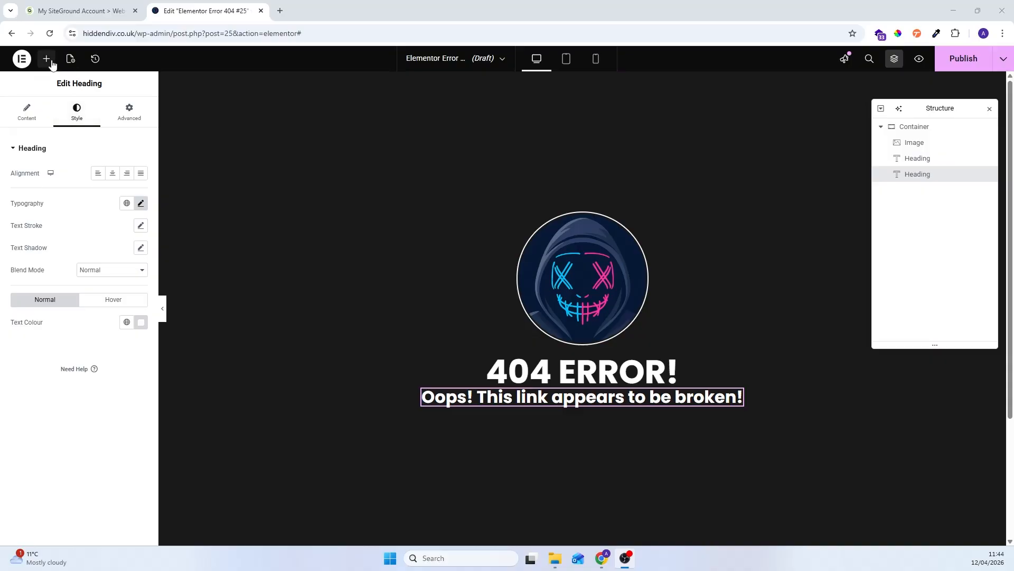
pyautogui.click(46, 58)
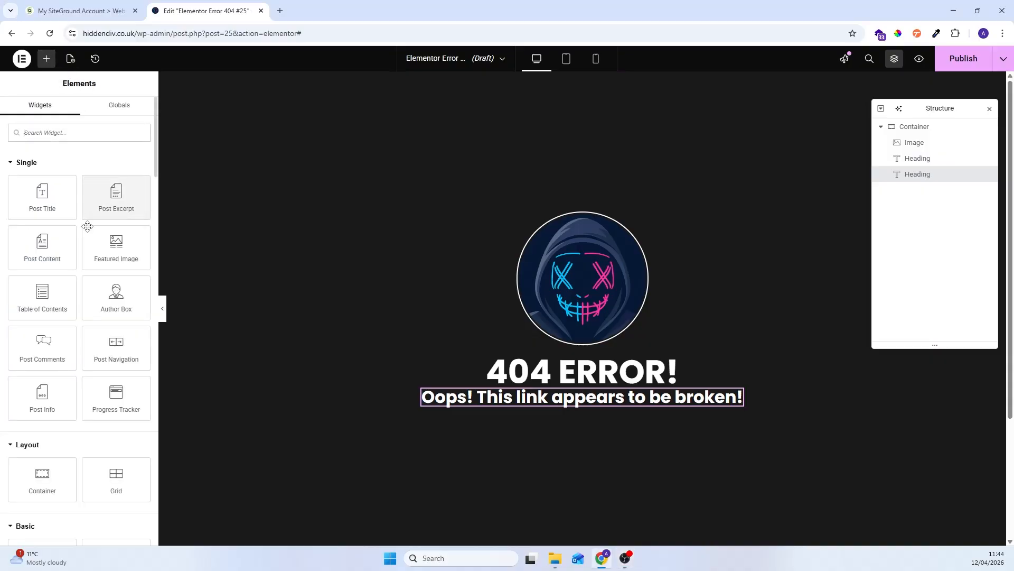
pyautogui.write('bu')
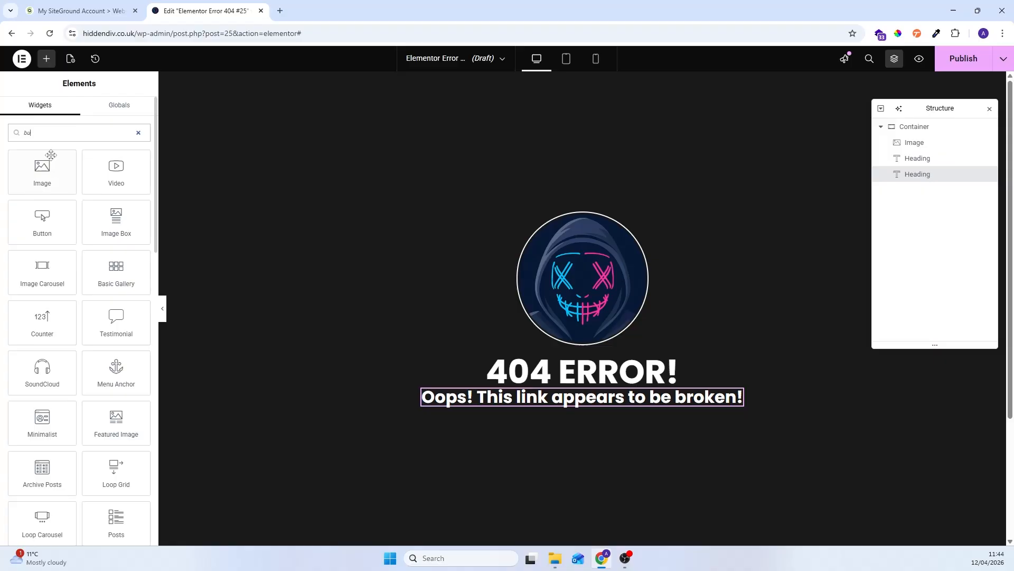
pyautogui.click(60, 211)
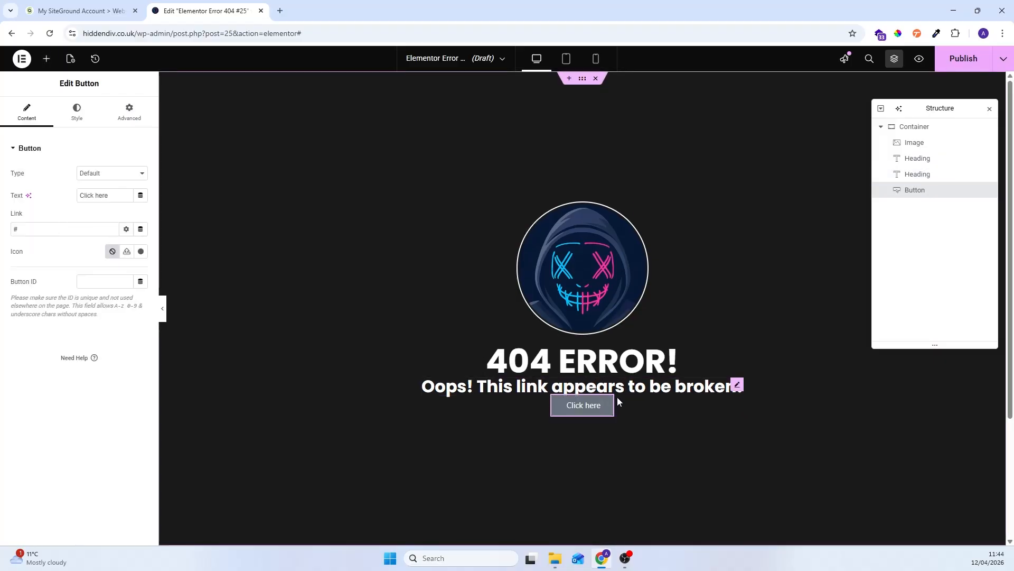
# Give the button a top margin of 50 px, with the other margins at 0.
pyautogui.click(134, 114)
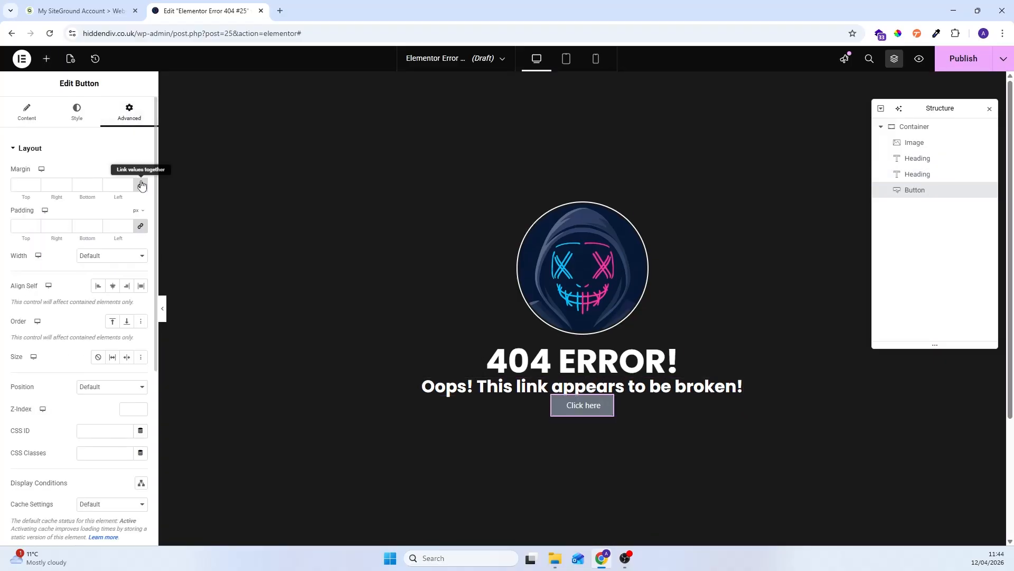
pyautogui.click(53, 185)
pyautogui.write('0')
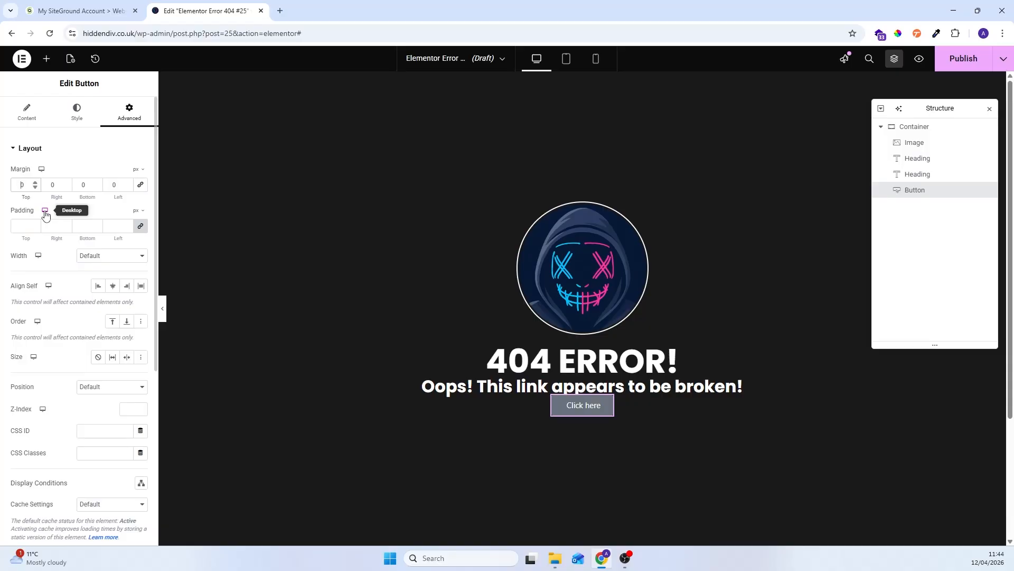
pyautogui.write('5')
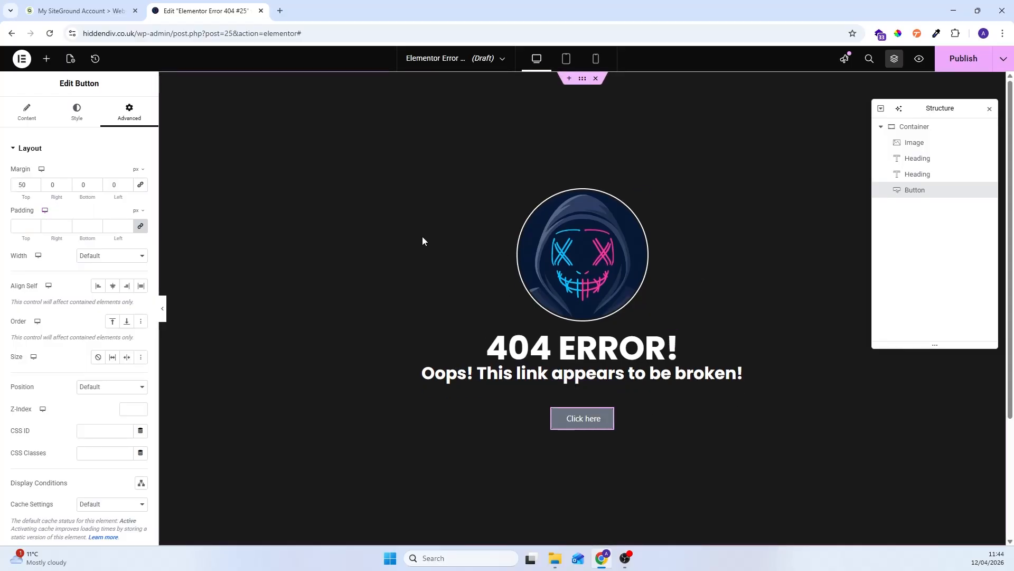
# Set the button's text to "Return Home" and its link to "/".
pyautogui.click(27, 114)
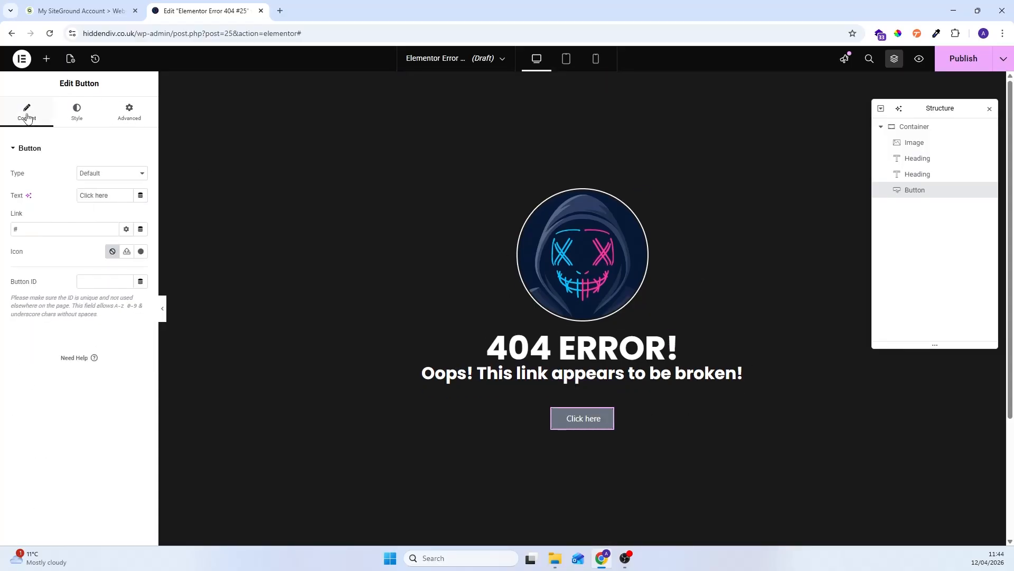
pyautogui.tripleClick(110, 196)
pyautogui.write('Ret')
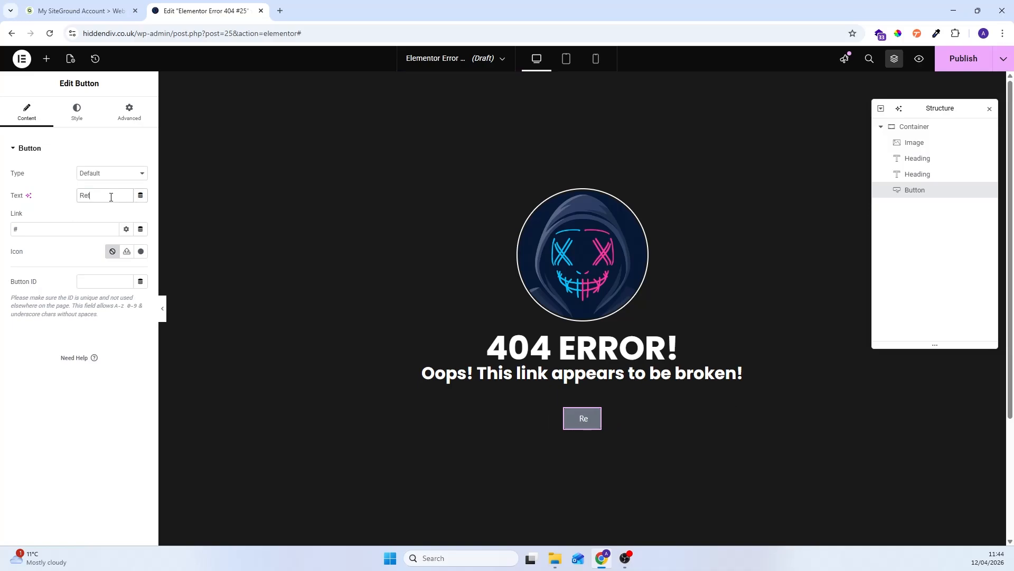
pyautogui.write('urn Home')
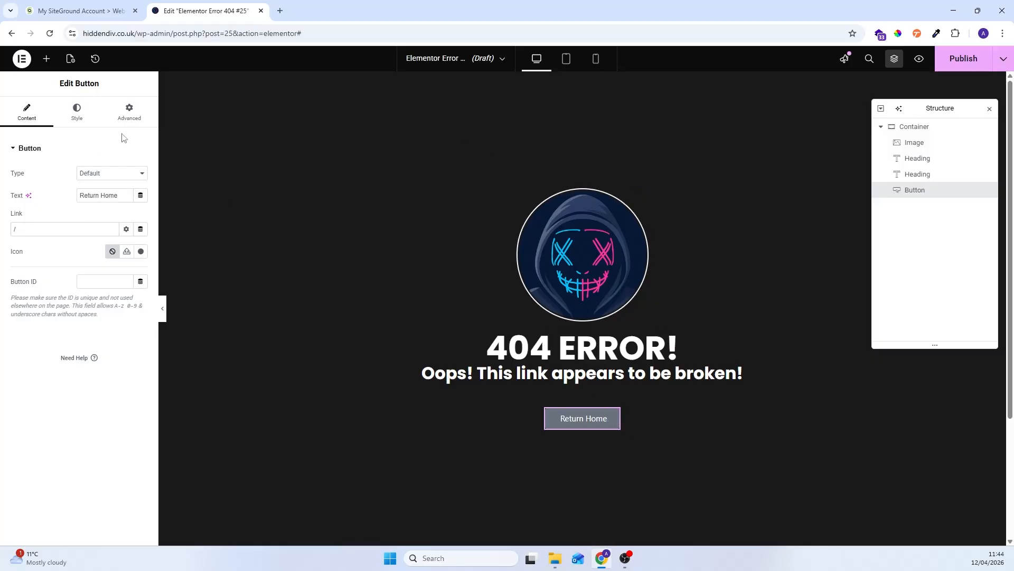
# Set the button's text colour to #FFFFFF and its background colour to the fully transparent #02010100.
pyautogui.click(80, 113)
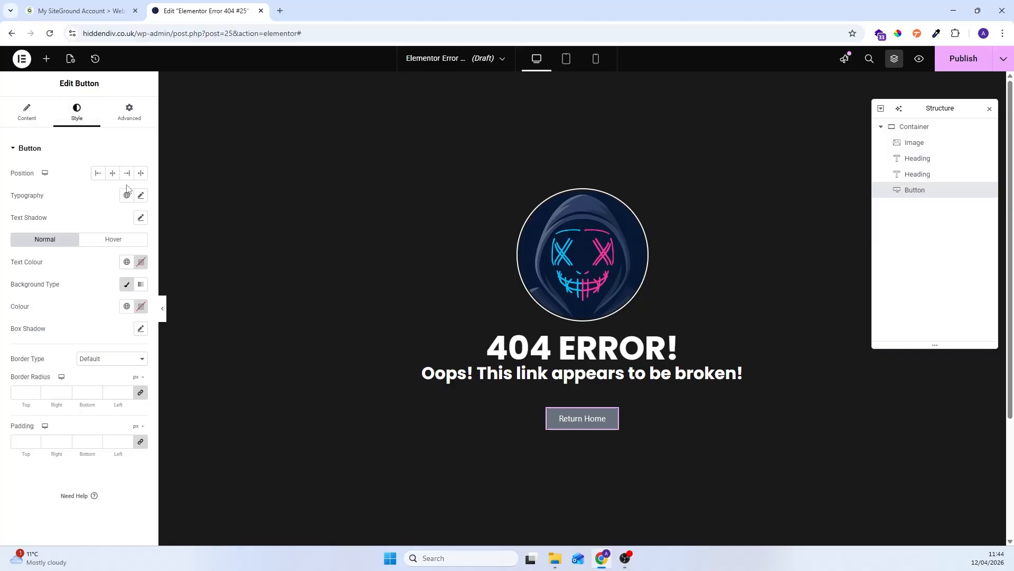
pyautogui.click(140, 262)
pyautogui.moveTo(122, 335); pyautogui.dragTo(45, 273)
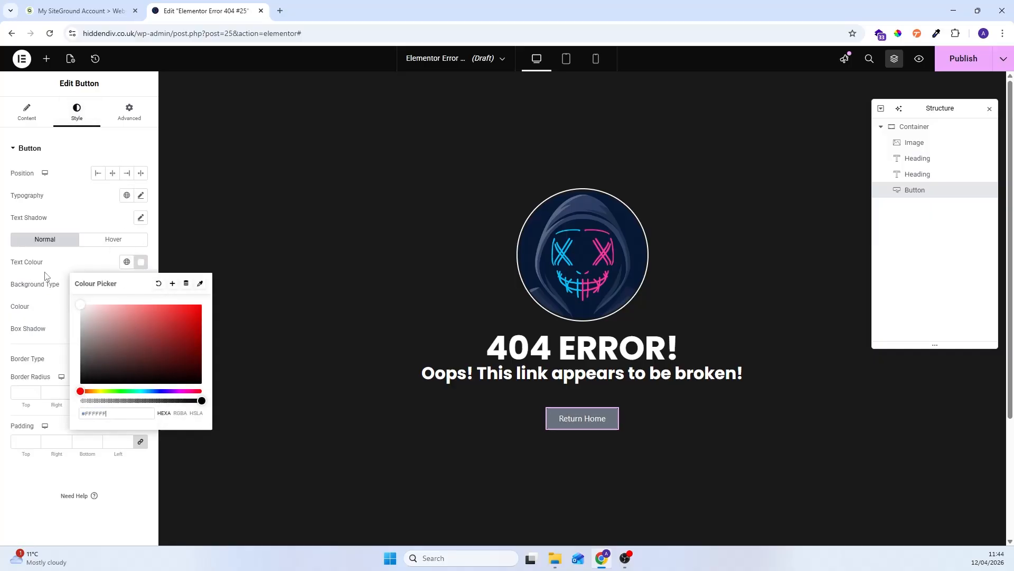
pyautogui.click(77, 259)
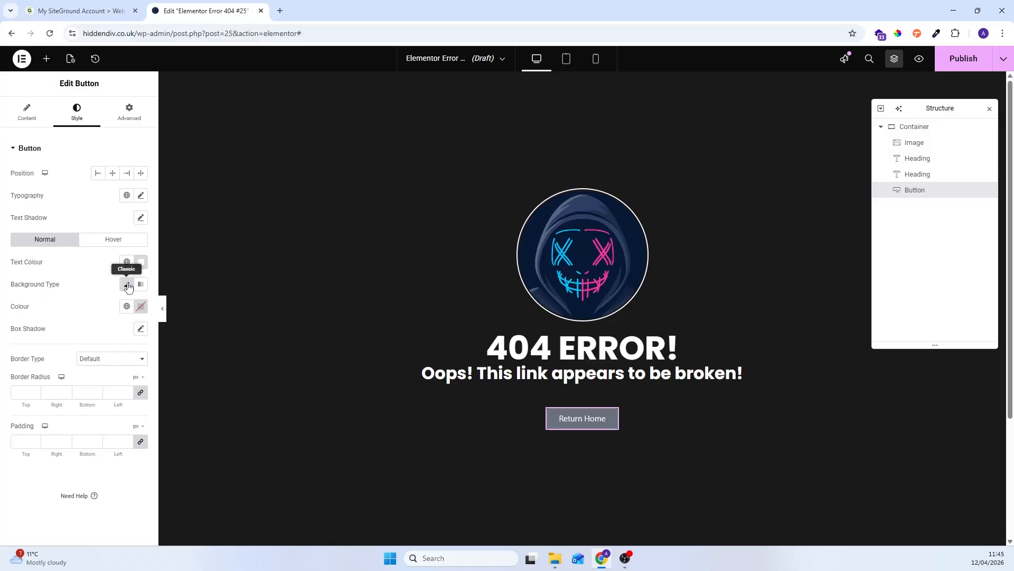
pyautogui.click(144, 311)
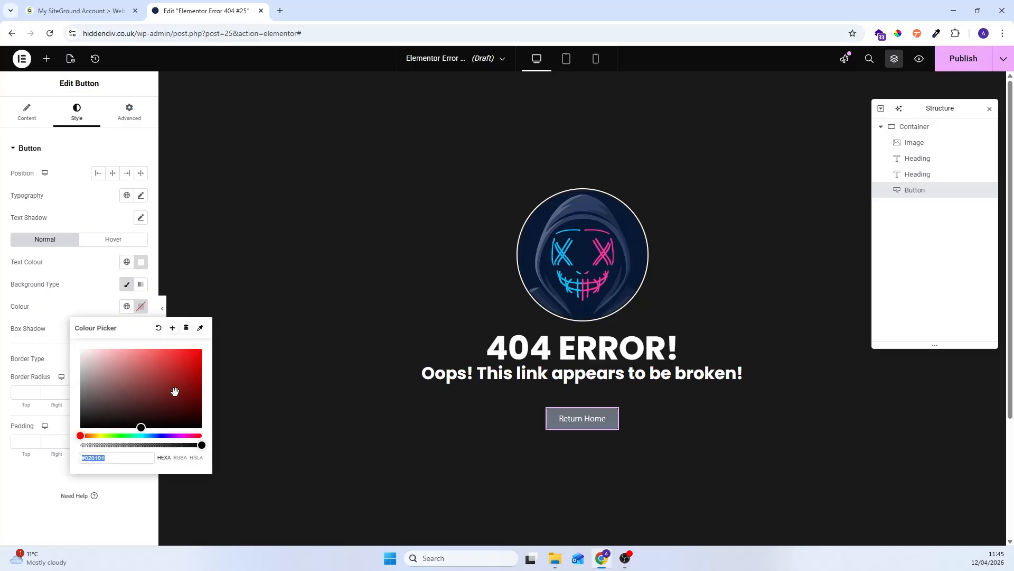
pyautogui.moveTo(201, 446); pyautogui.dragTo(65, 444)
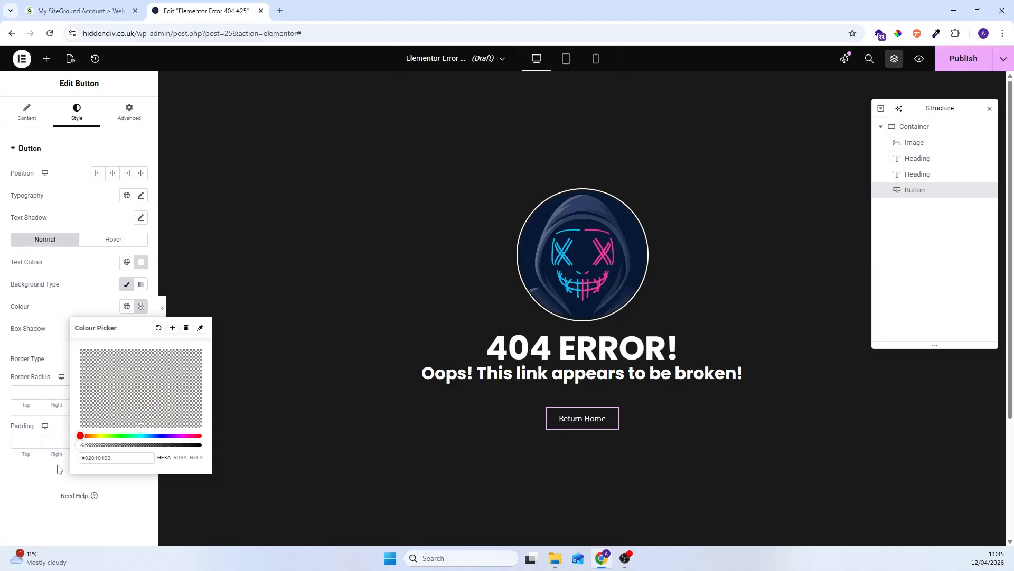
# Give the Return Home button a solid white border with a width of 1 px and a border radius of 0.
pyautogui.click(53, 481)
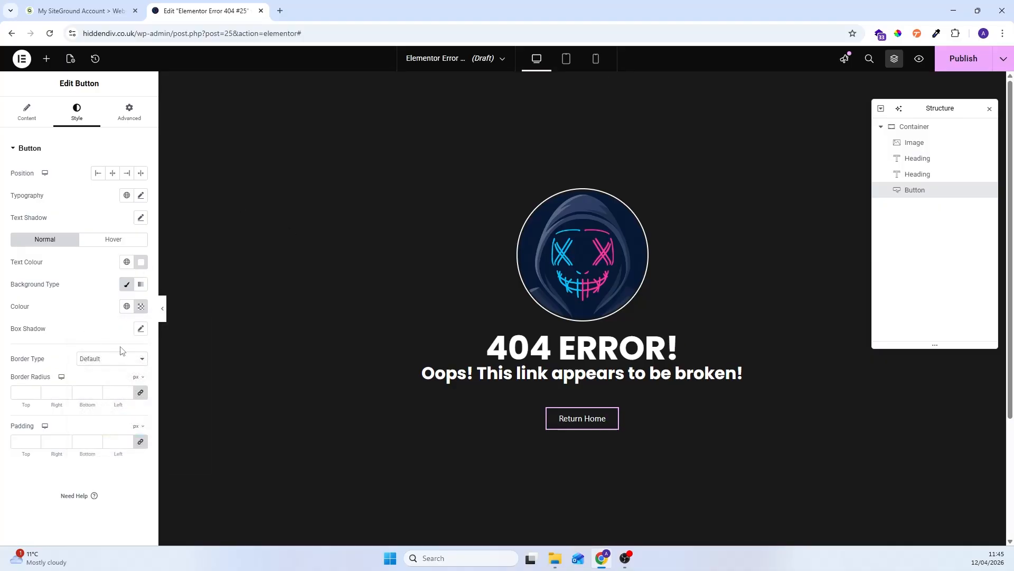
pyautogui.click(112, 359)
pyautogui.click(117, 398)
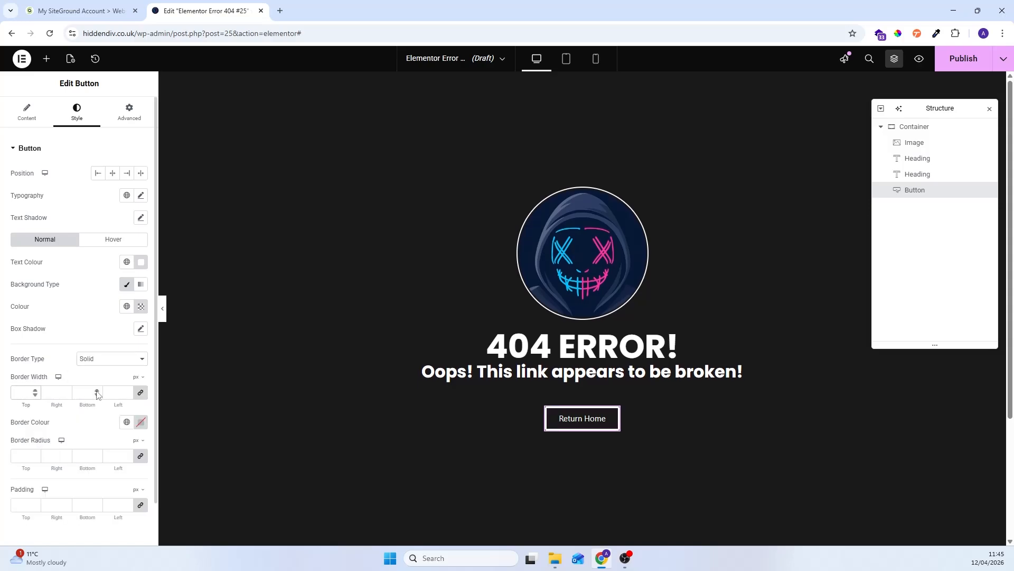
pyautogui.click(97, 392)
pyautogui.click(141, 422)
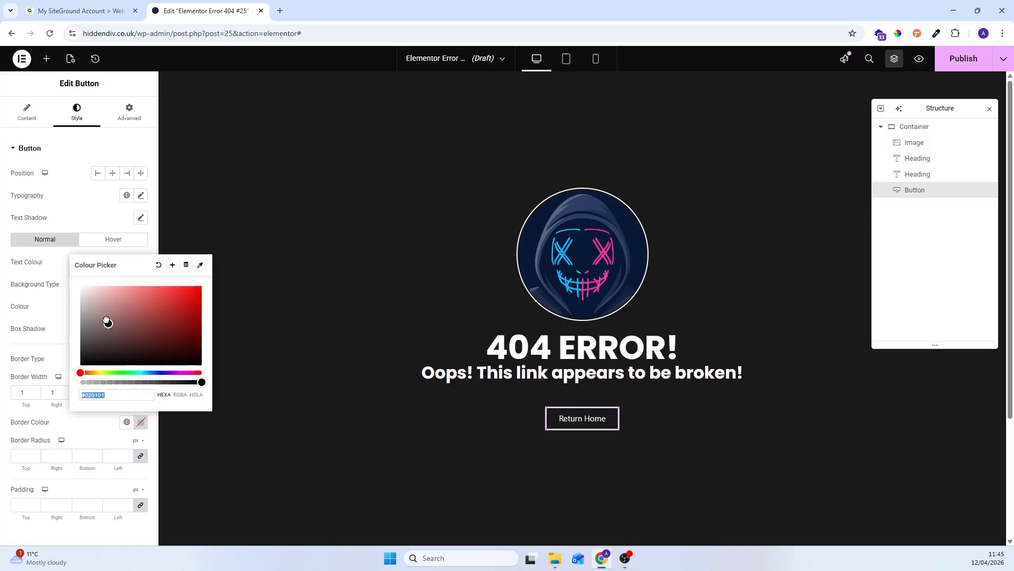
pyautogui.click(21, 455)
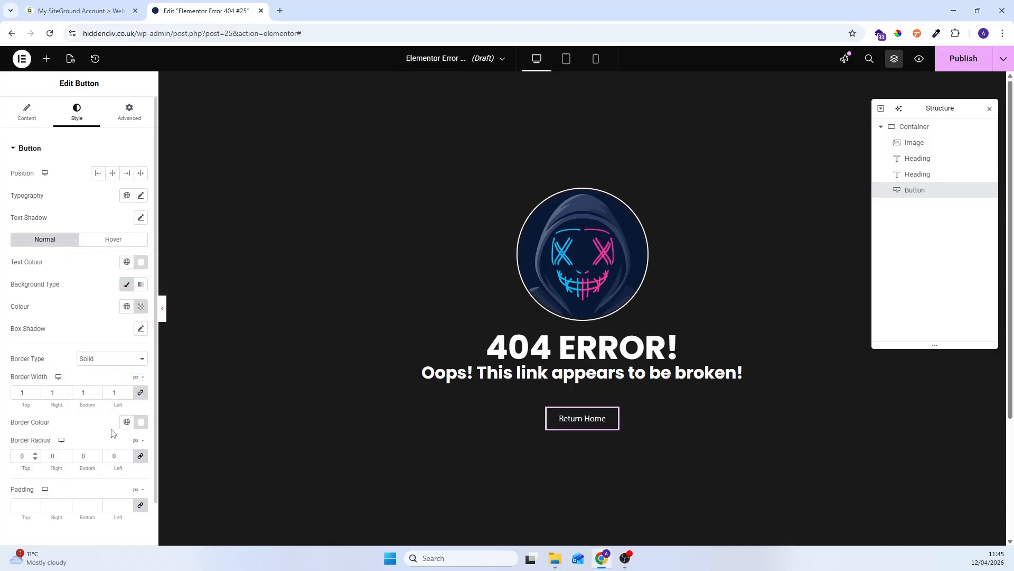
# Unlink the button's padding values and set them to 20 px top and bottom and 40 px right and left.
pyautogui.scroll(-1, 144, 460)
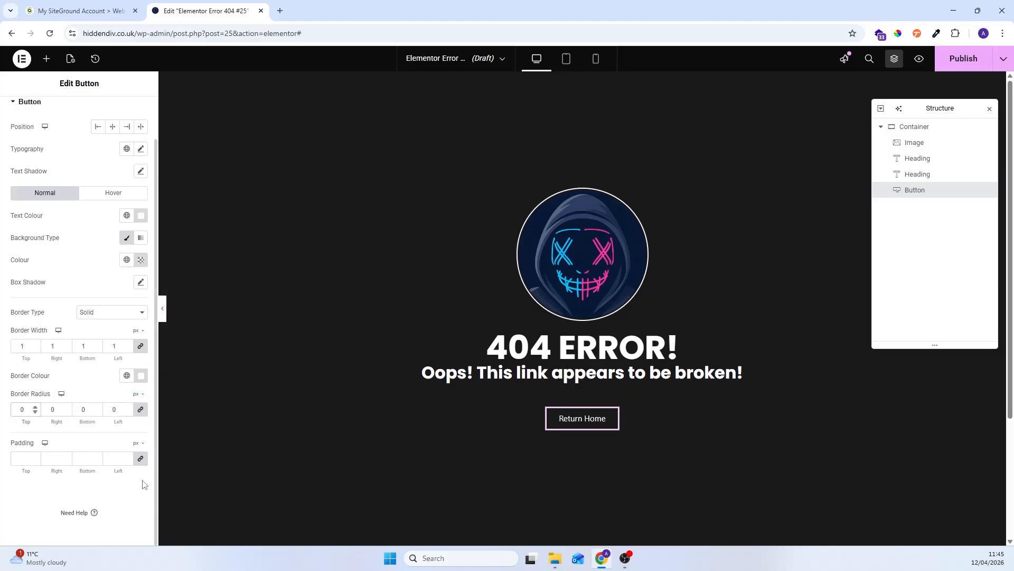
pyautogui.click(140, 459)
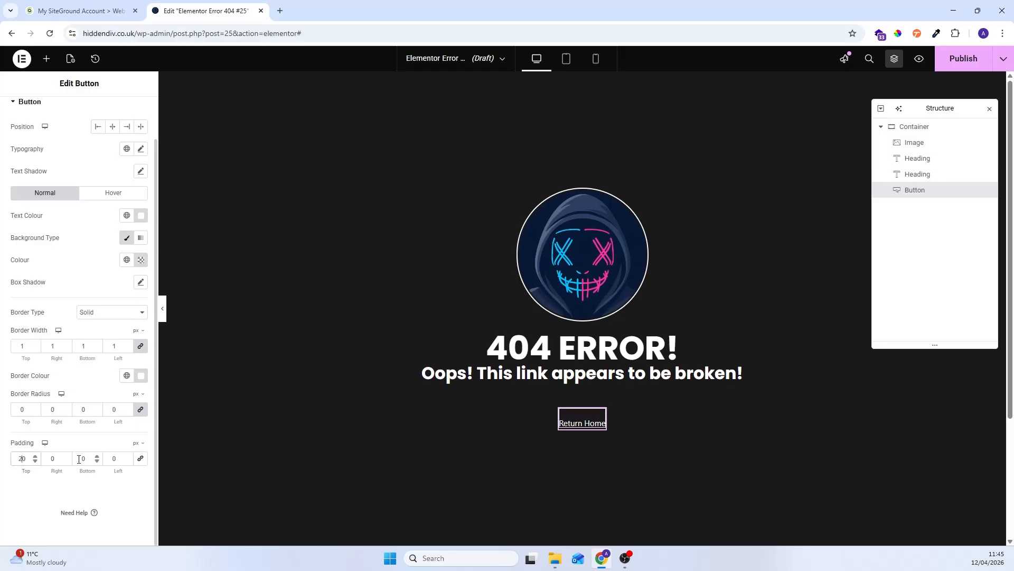
pyautogui.write('2')
pyautogui.click(50, 458)
pyautogui.write('4')
pyautogui.click(81, 458)
pyautogui.write('2')
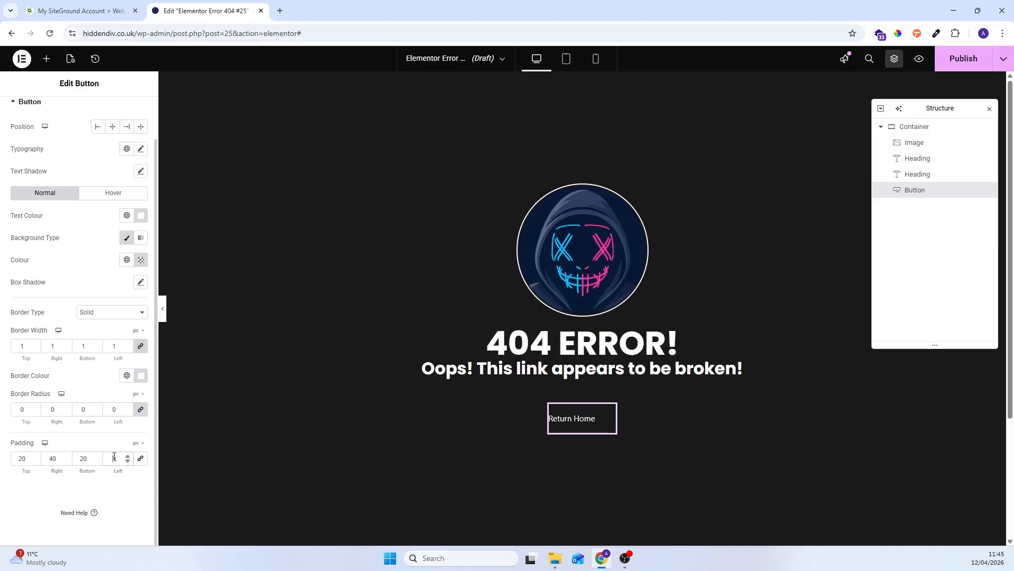
pyautogui.click(671, 338)
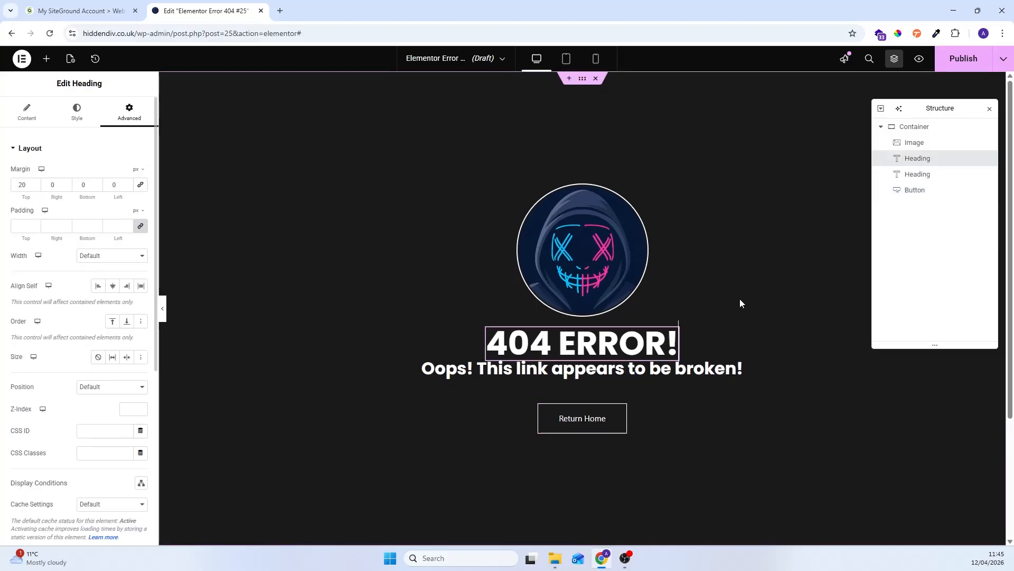
pyautogui.click(628, 216)
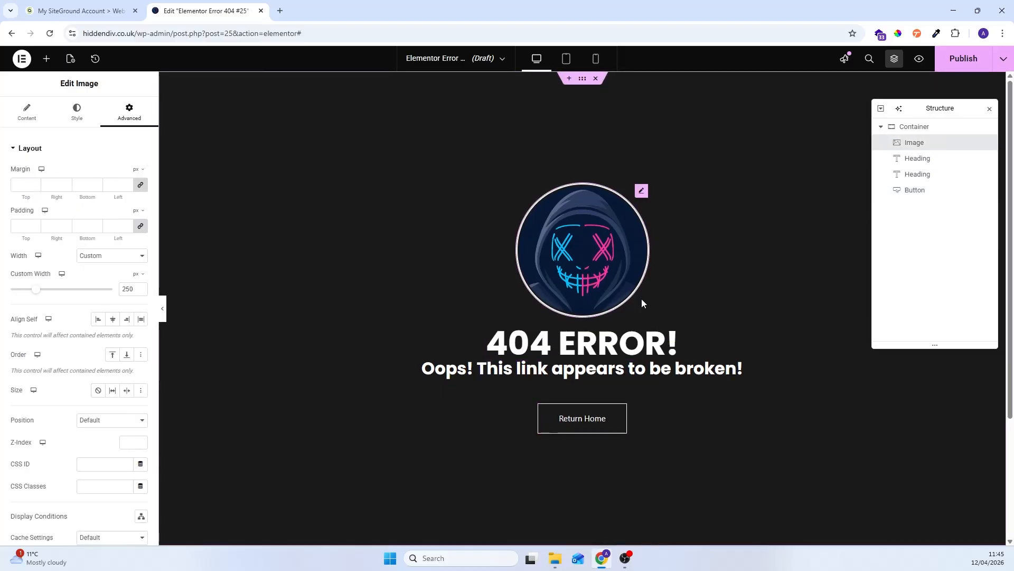
# Set the Return Home button's hover text colour to #1D1D1D.
pyautogui.click(622, 410)
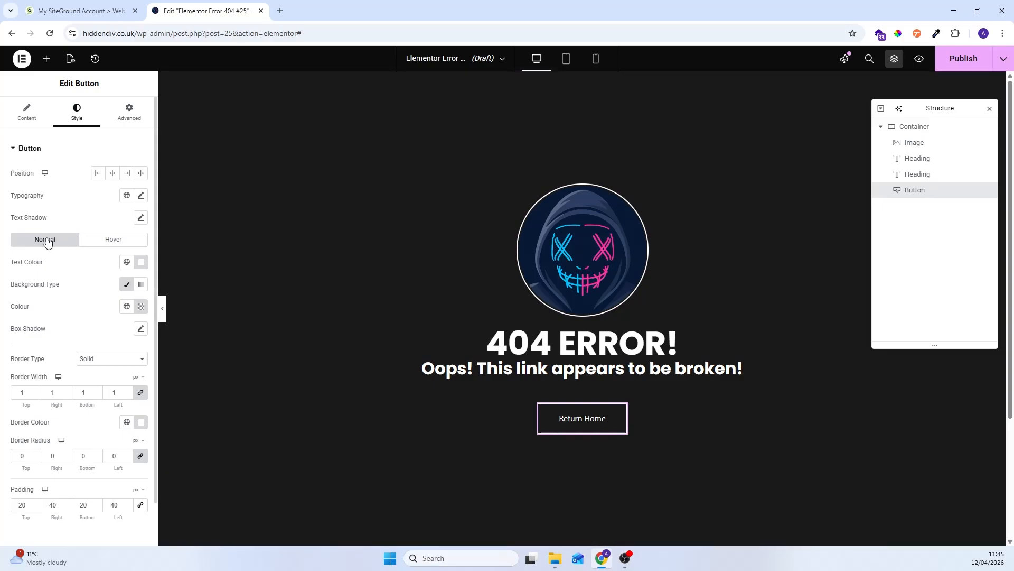
pyautogui.click(112, 240)
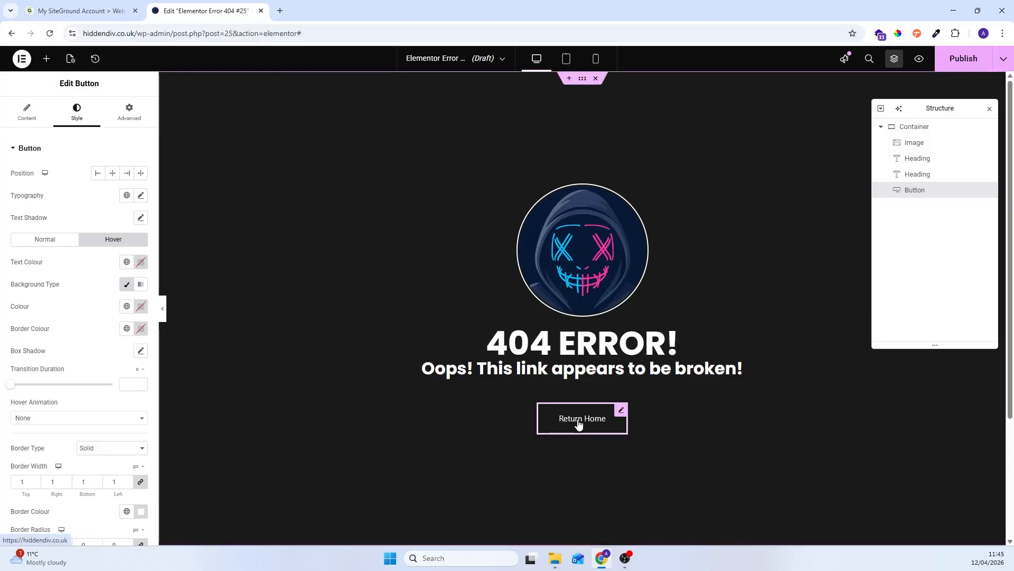
pyautogui.click(140, 263)
pyautogui.moveTo(120, 358); pyautogui.dragTo(73, 379)
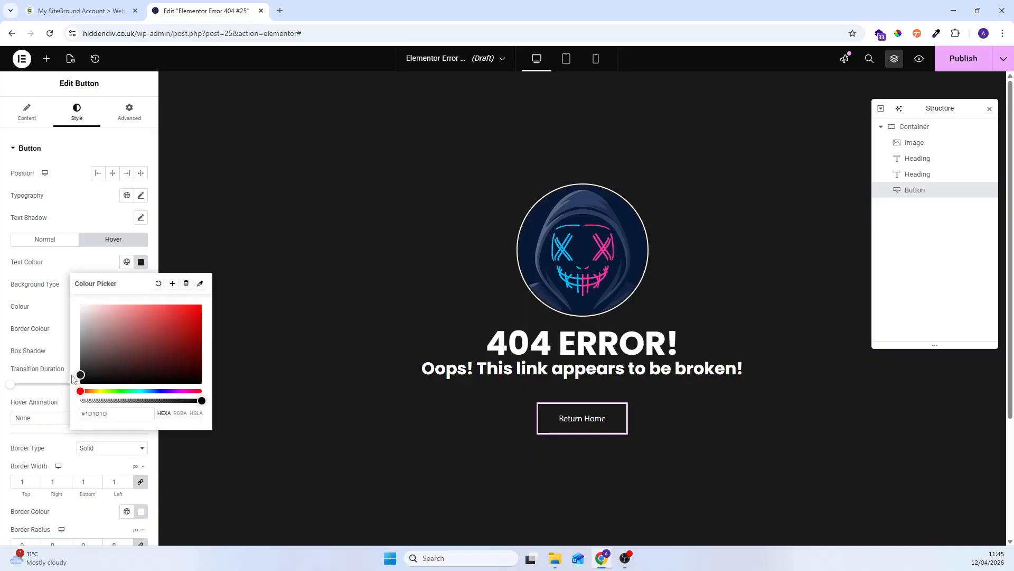
pyautogui.click(87, 259)
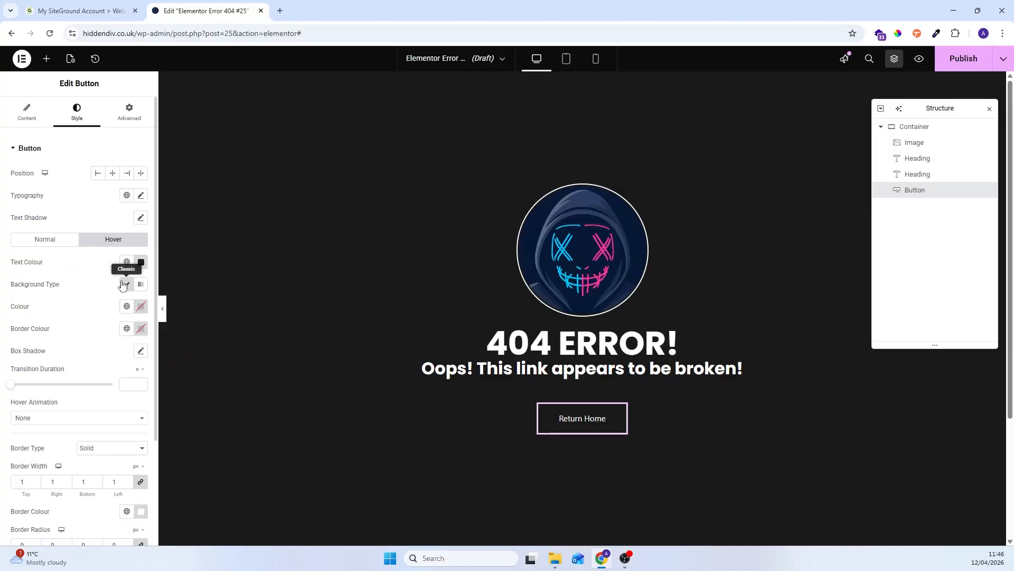
# Set the Return Home button's hover background colour and hover border colour to white.
pyautogui.click(141, 306)
pyautogui.moveTo(93, 367); pyautogui.dragTo(58, 330)
pyautogui.click(71, 278)
pyautogui.click(141, 329)
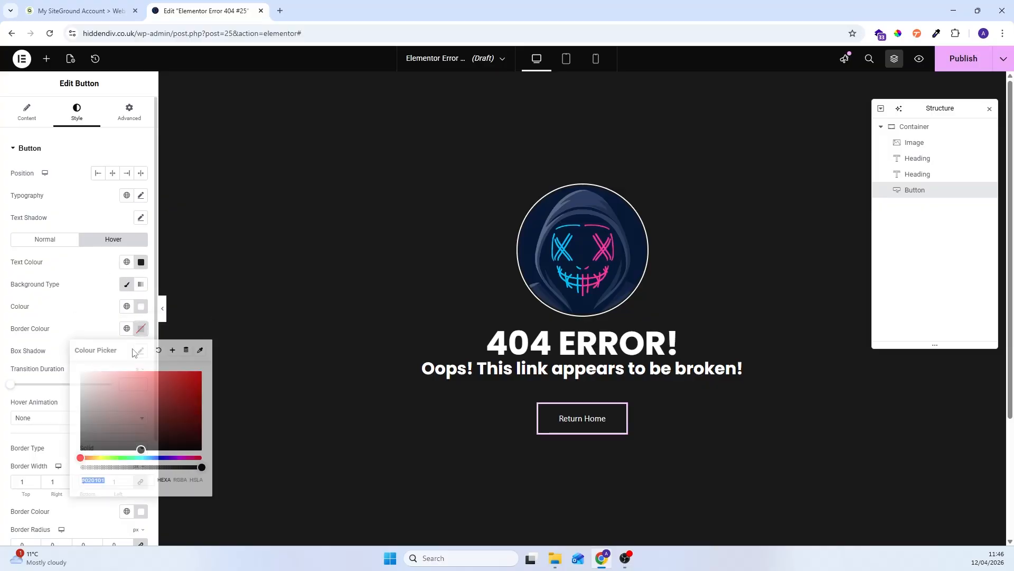
pyautogui.moveTo(100, 388); pyautogui.dragTo(32, 305)
pyautogui.click(63, 292)
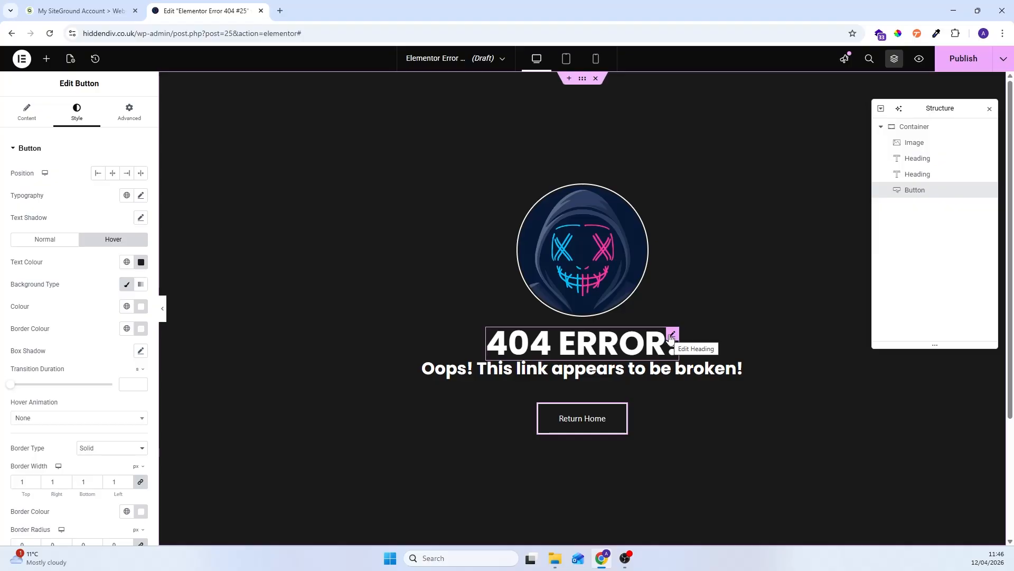
pyautogui.click(670, 337)
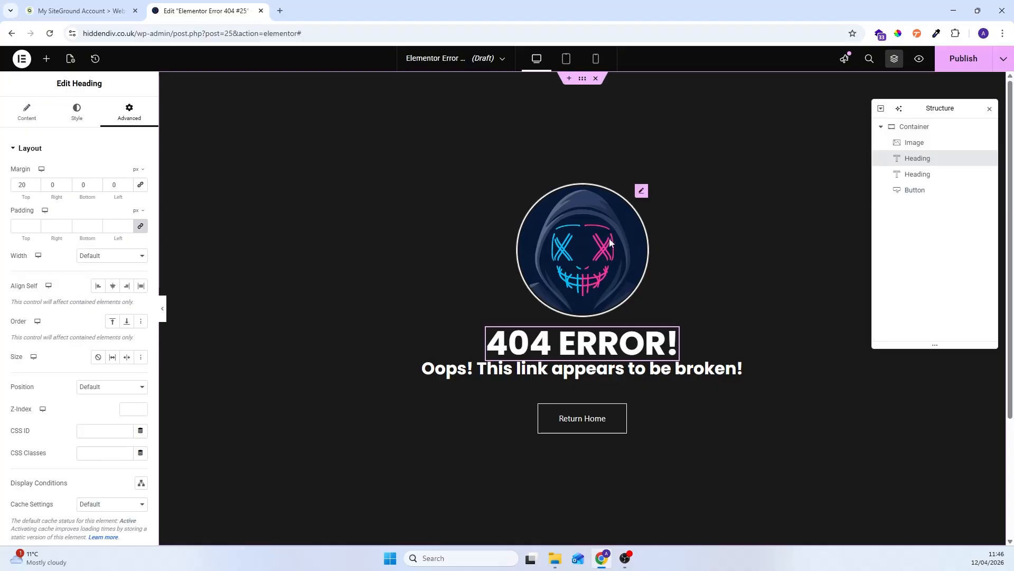
pyautogui.click(622, 413)
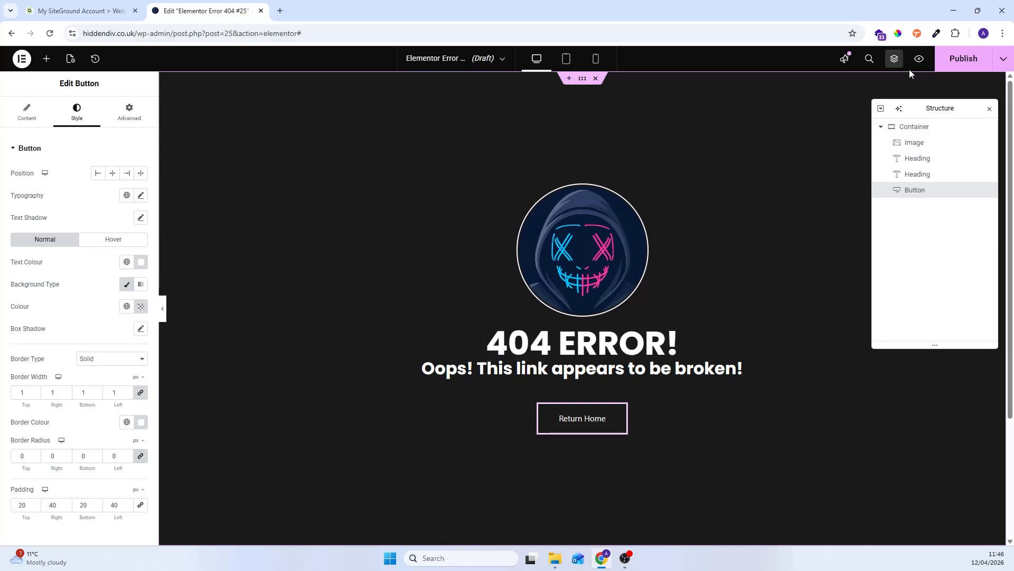
# Publish the template with the display condition Include 404 Page.
pyautogui.click(962, 60)
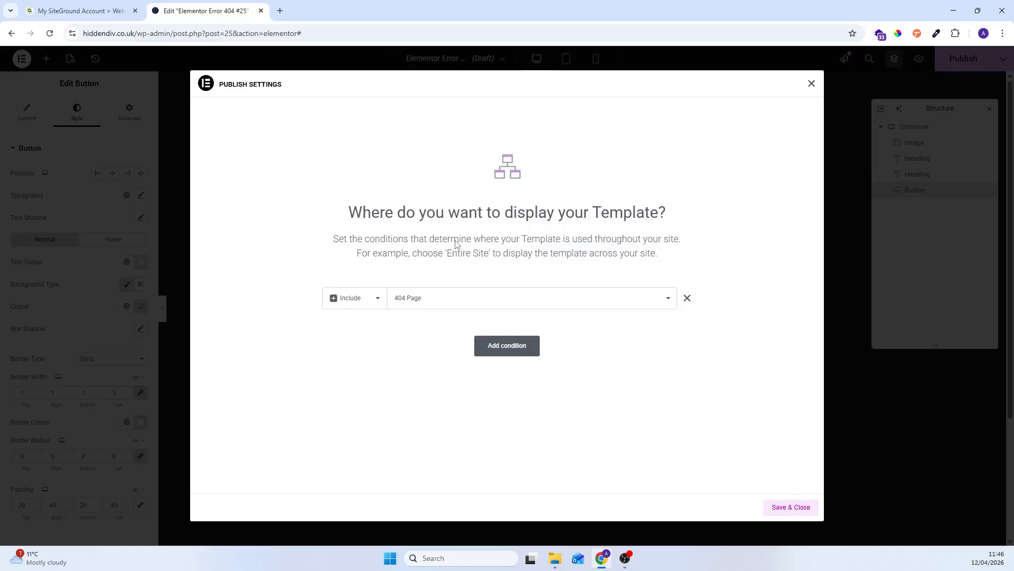
pyautogui.click(783, 510)
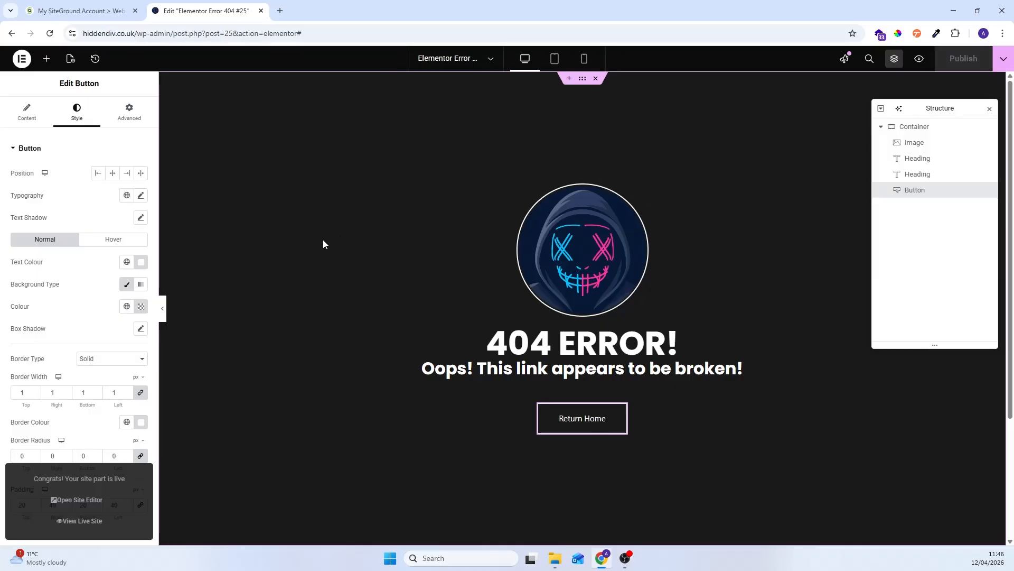
pyautogui.click(133, 30)
pyautogui.click(157, 32)
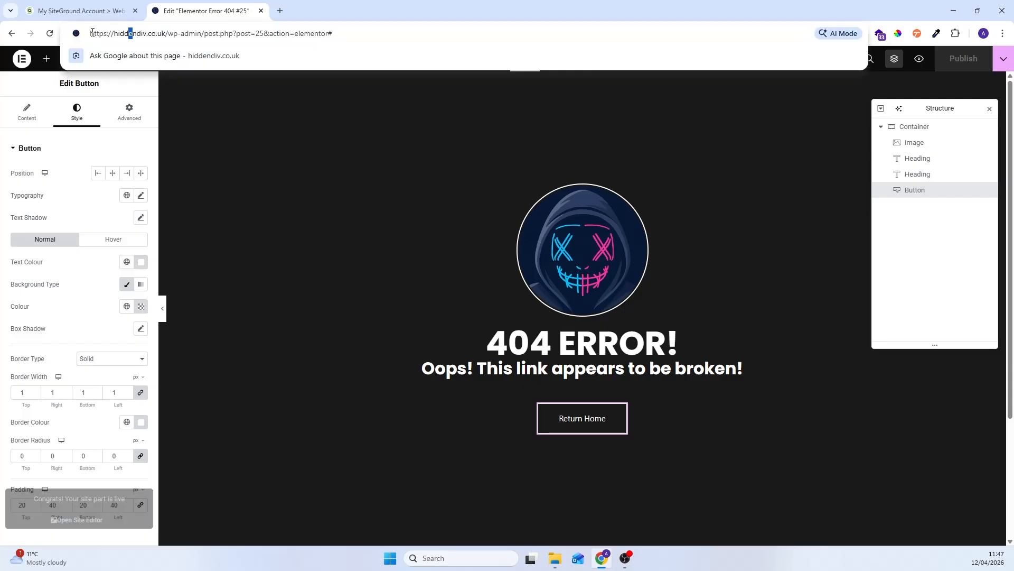
pyautogui.moveTo(90, 33); pyautogui.dragTo(168, 35)
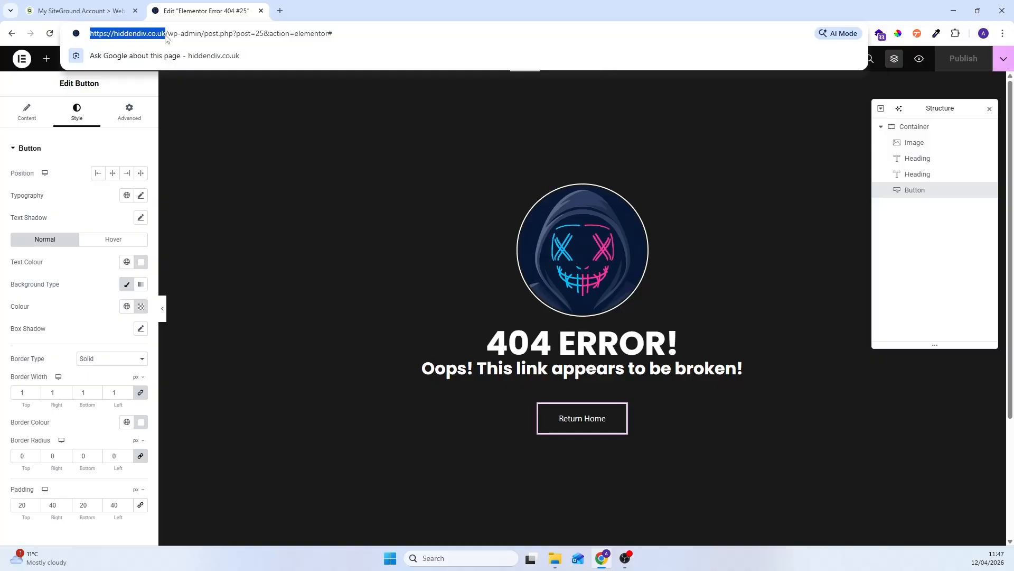
pyautogui.hotkey('ctrl', 'c')
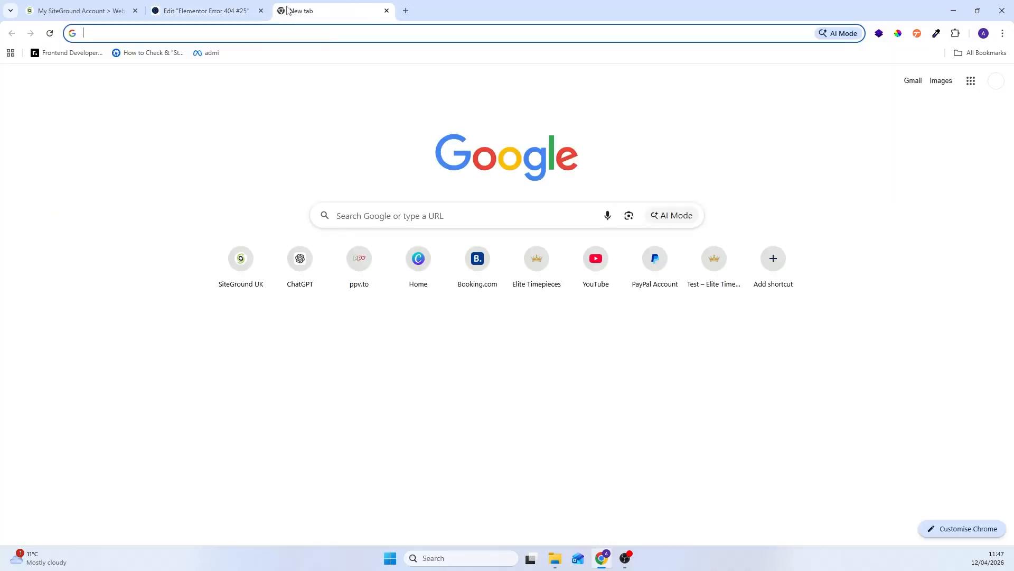
pyautogui.click(280, 11)
pyautogui.hotkey('ctrl', 'v')
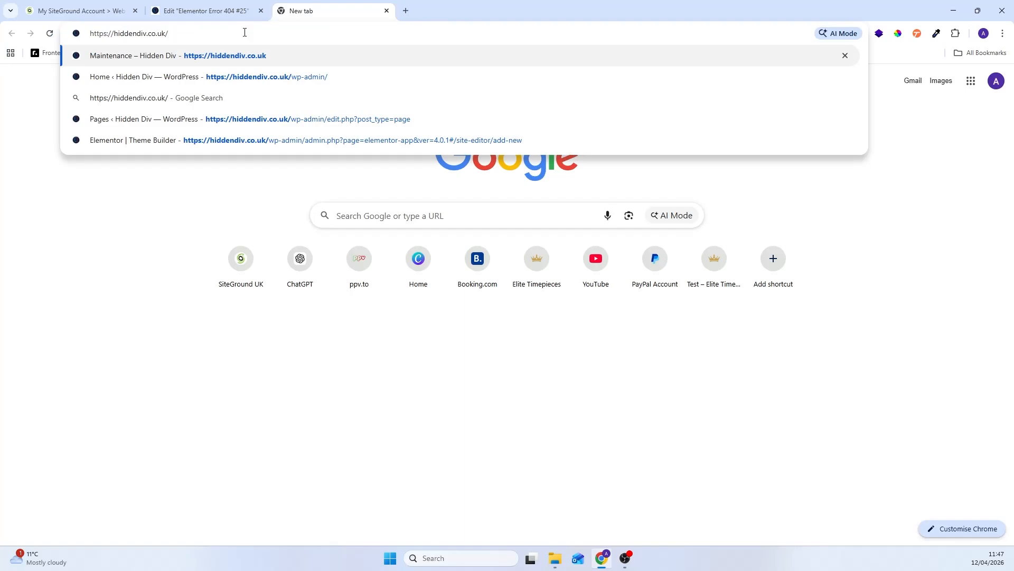
pyautogui.write('test-page')
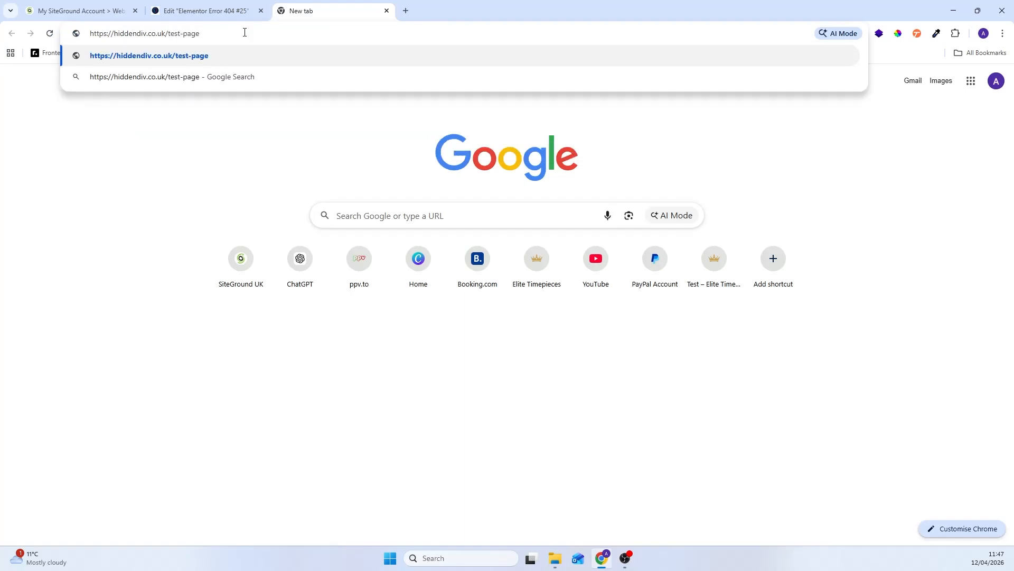
pyautogui.press('Return')
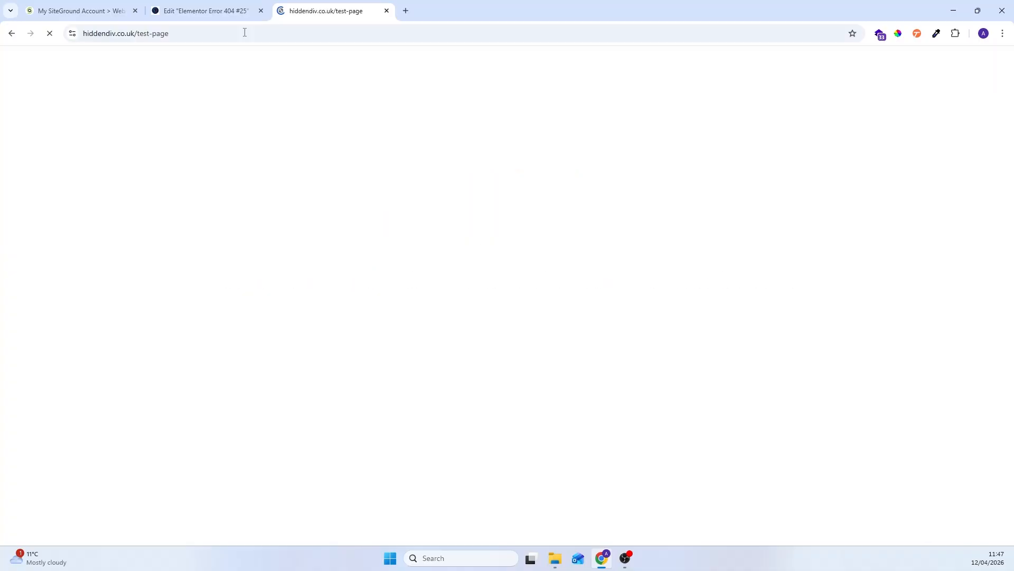